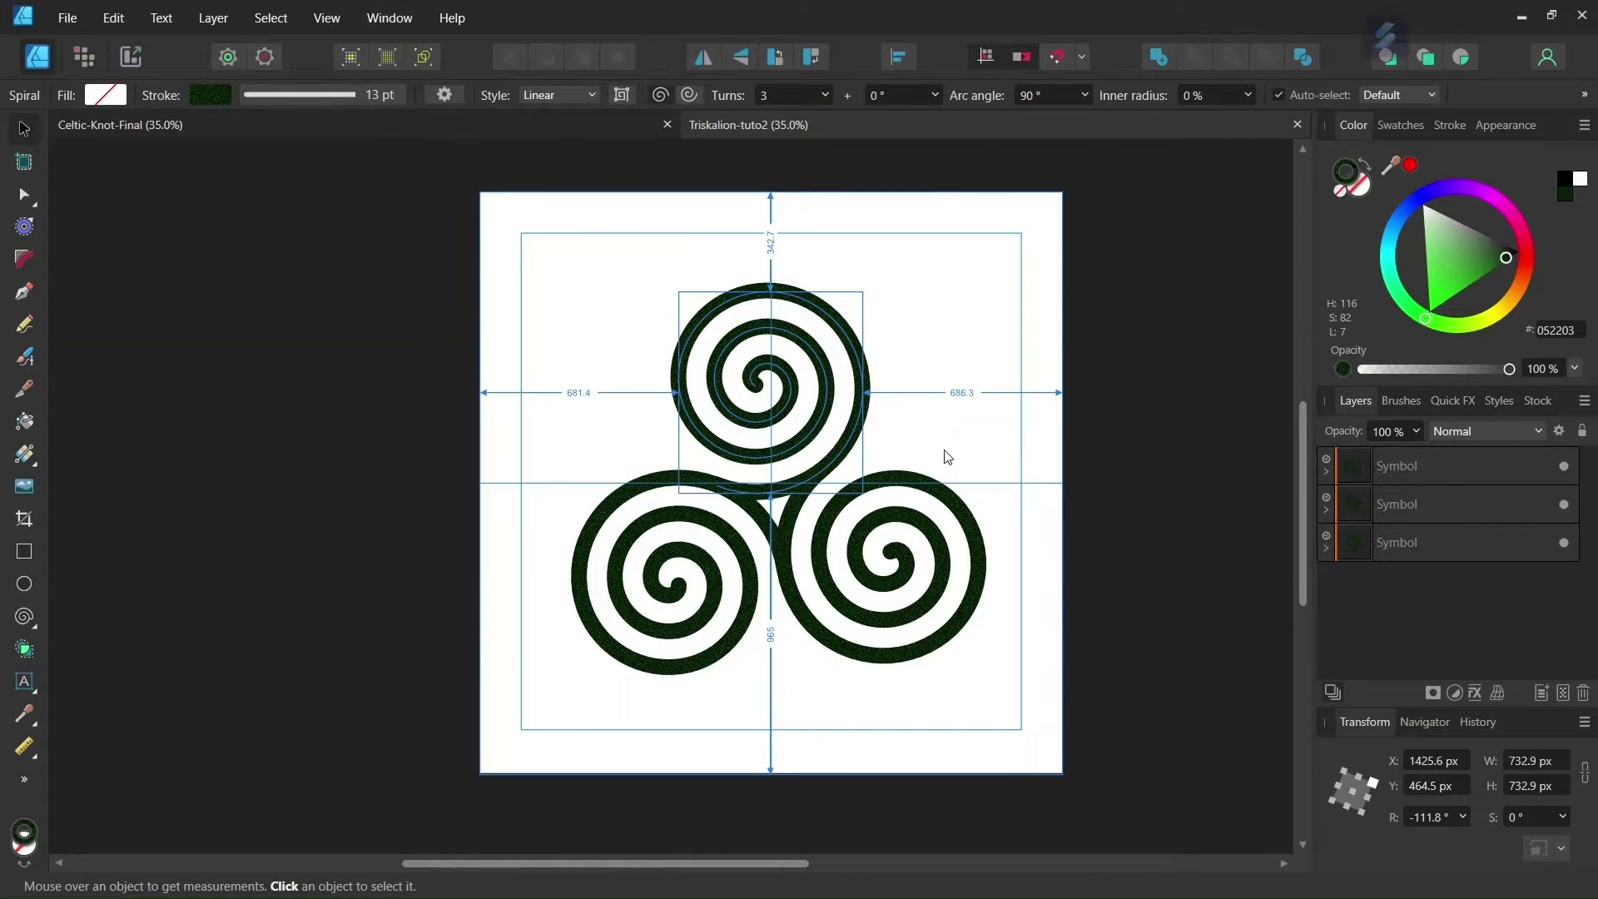
Bring the Celtic-Knot-Final document to the front and zoom in on its triquetra
scroll(946, 456, "up", 1, "alt")
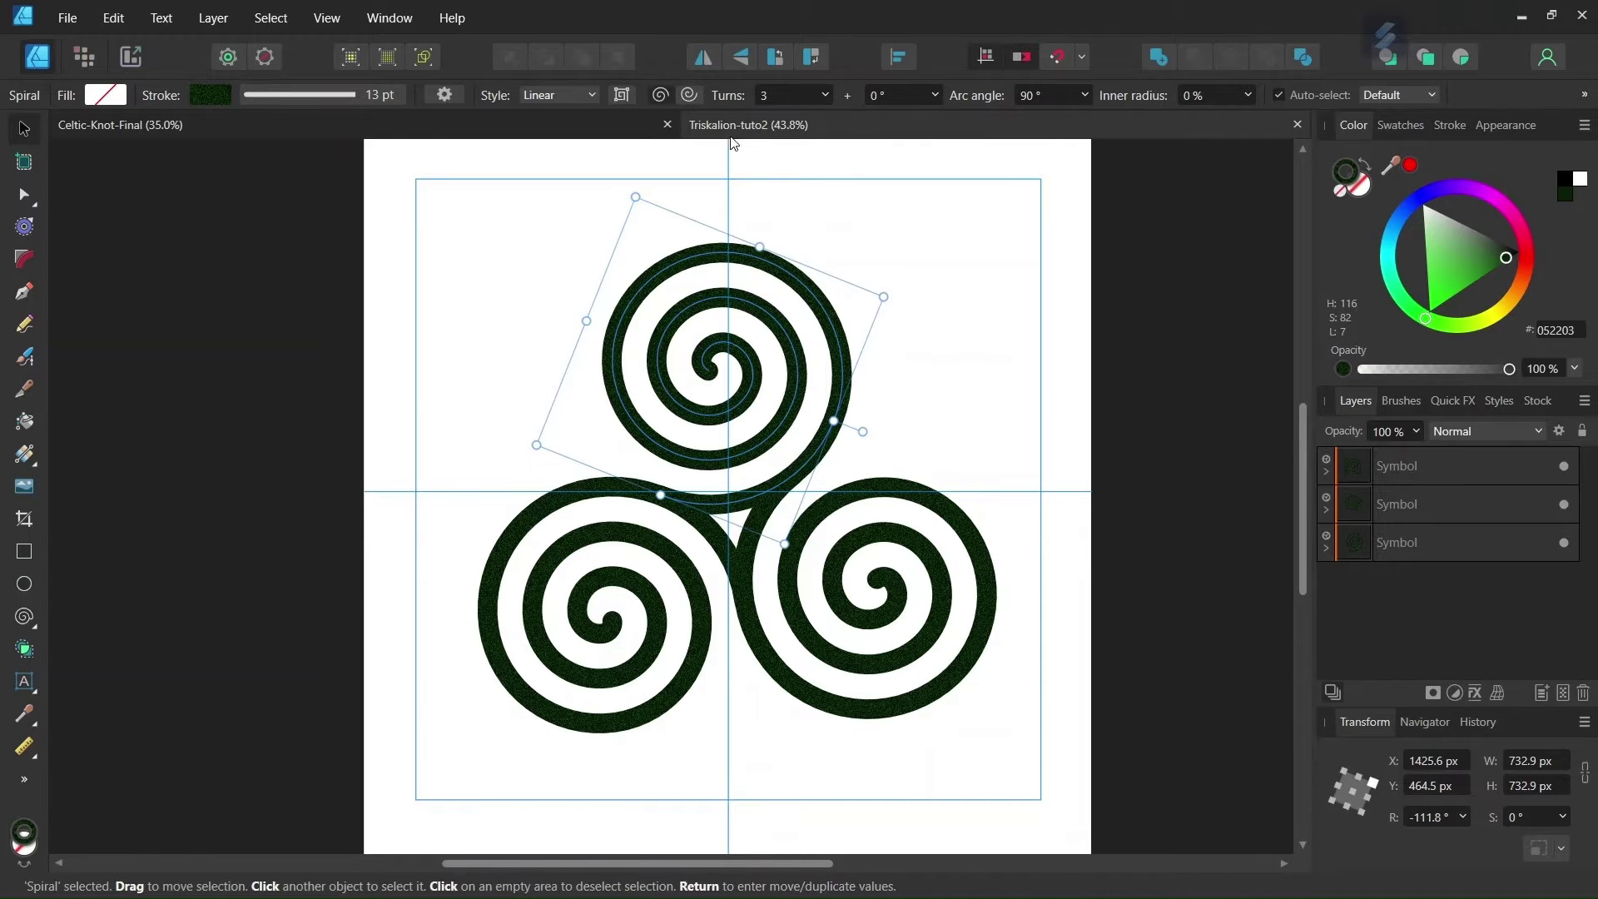
left_click(610, 126)
scroll(609, 467, "up", 1)
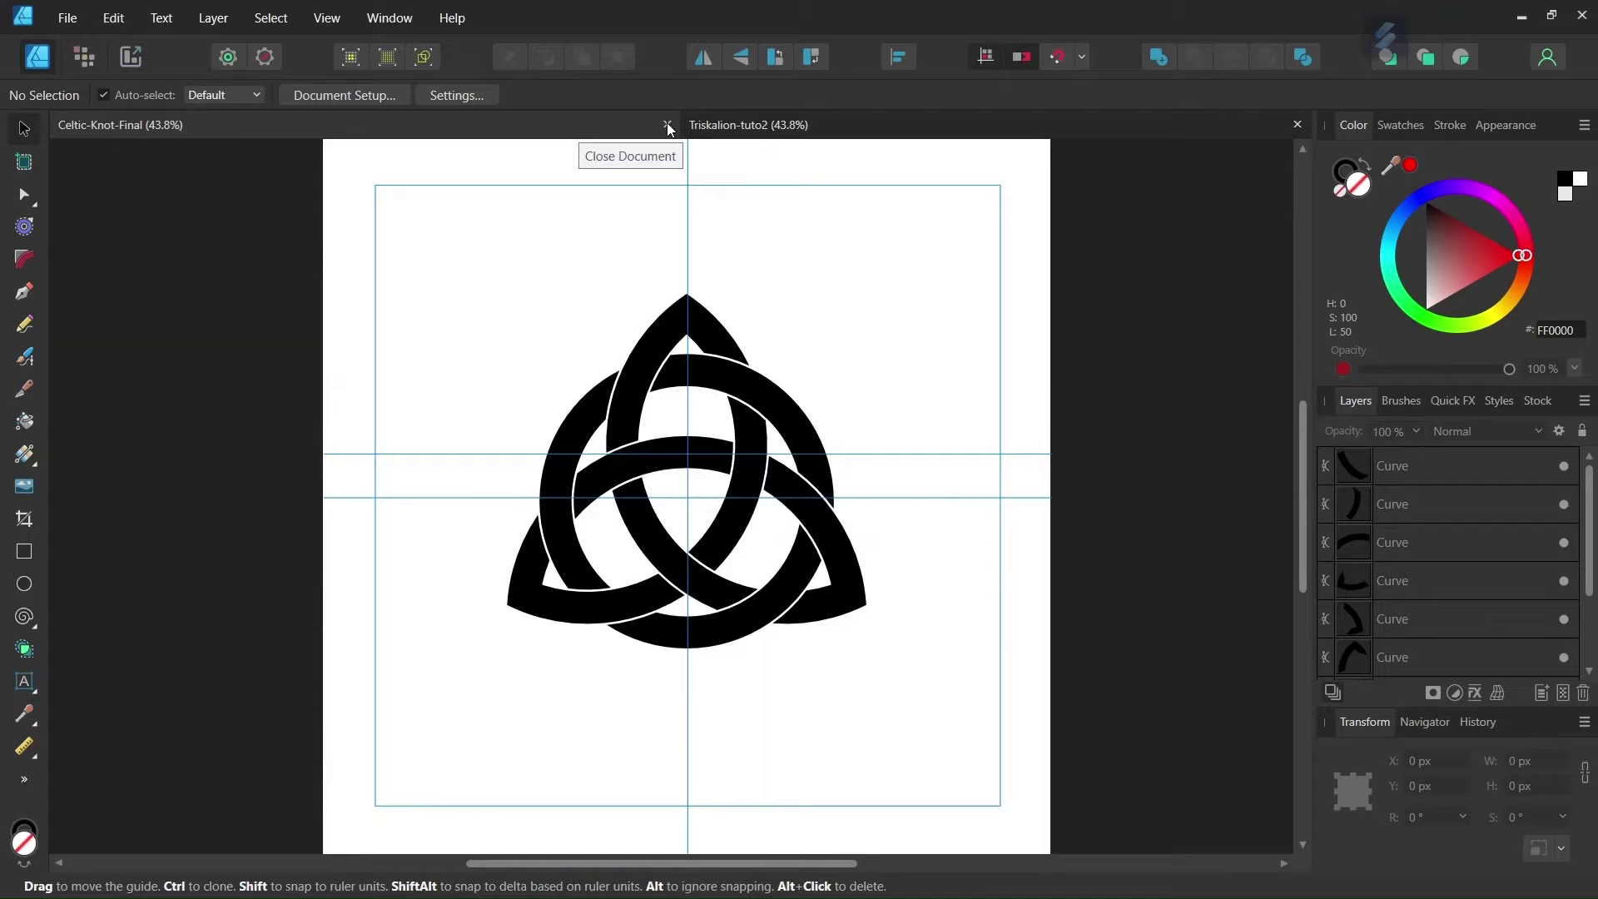
Close the Celtic-Knot-Final document and use the File menu
left_click(667, 124)
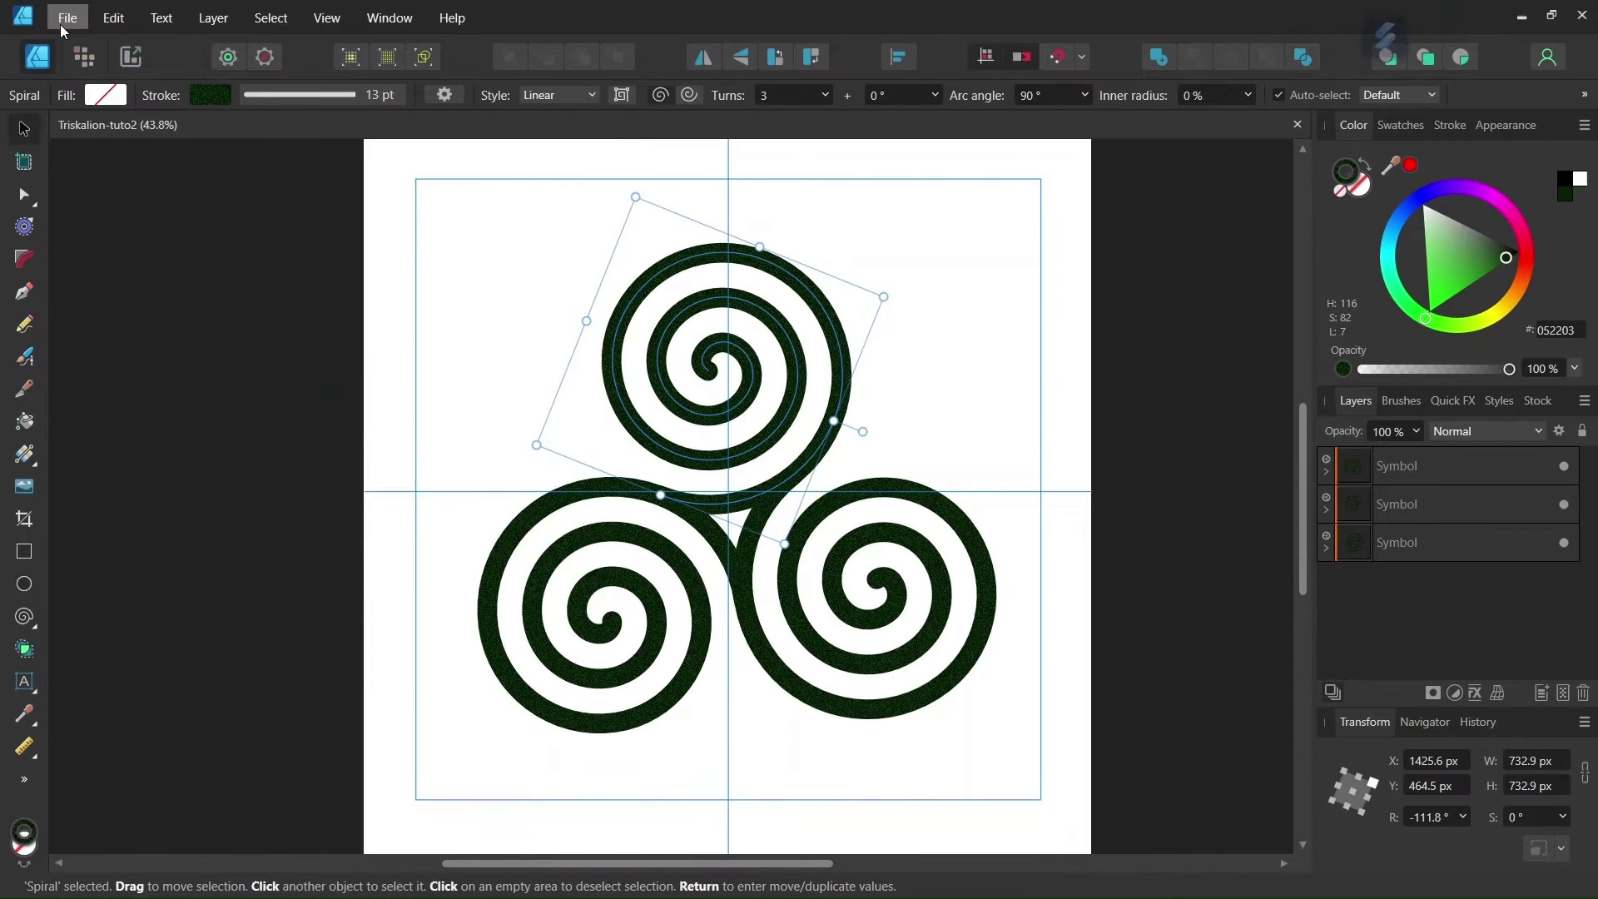
left_click(67, 17)
left_click(455, 188)
Create a new 2000 × 2000 px document with units set to Pixels
key("ctrl+n")
left_click(1041, 595)
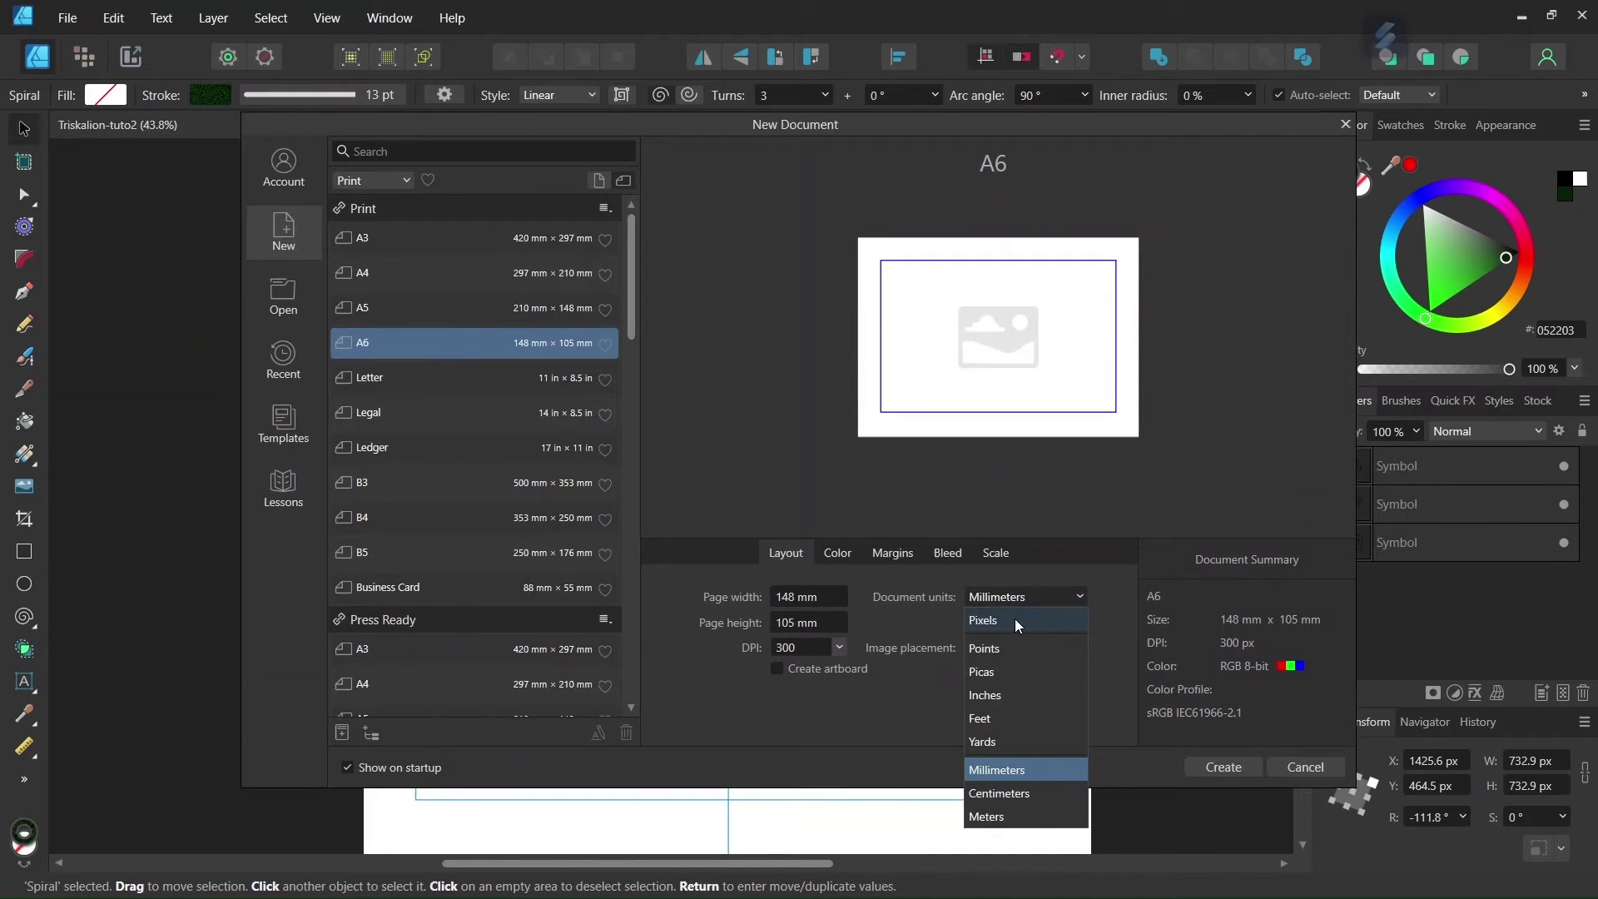
left_click(798, 597)
type("2000")
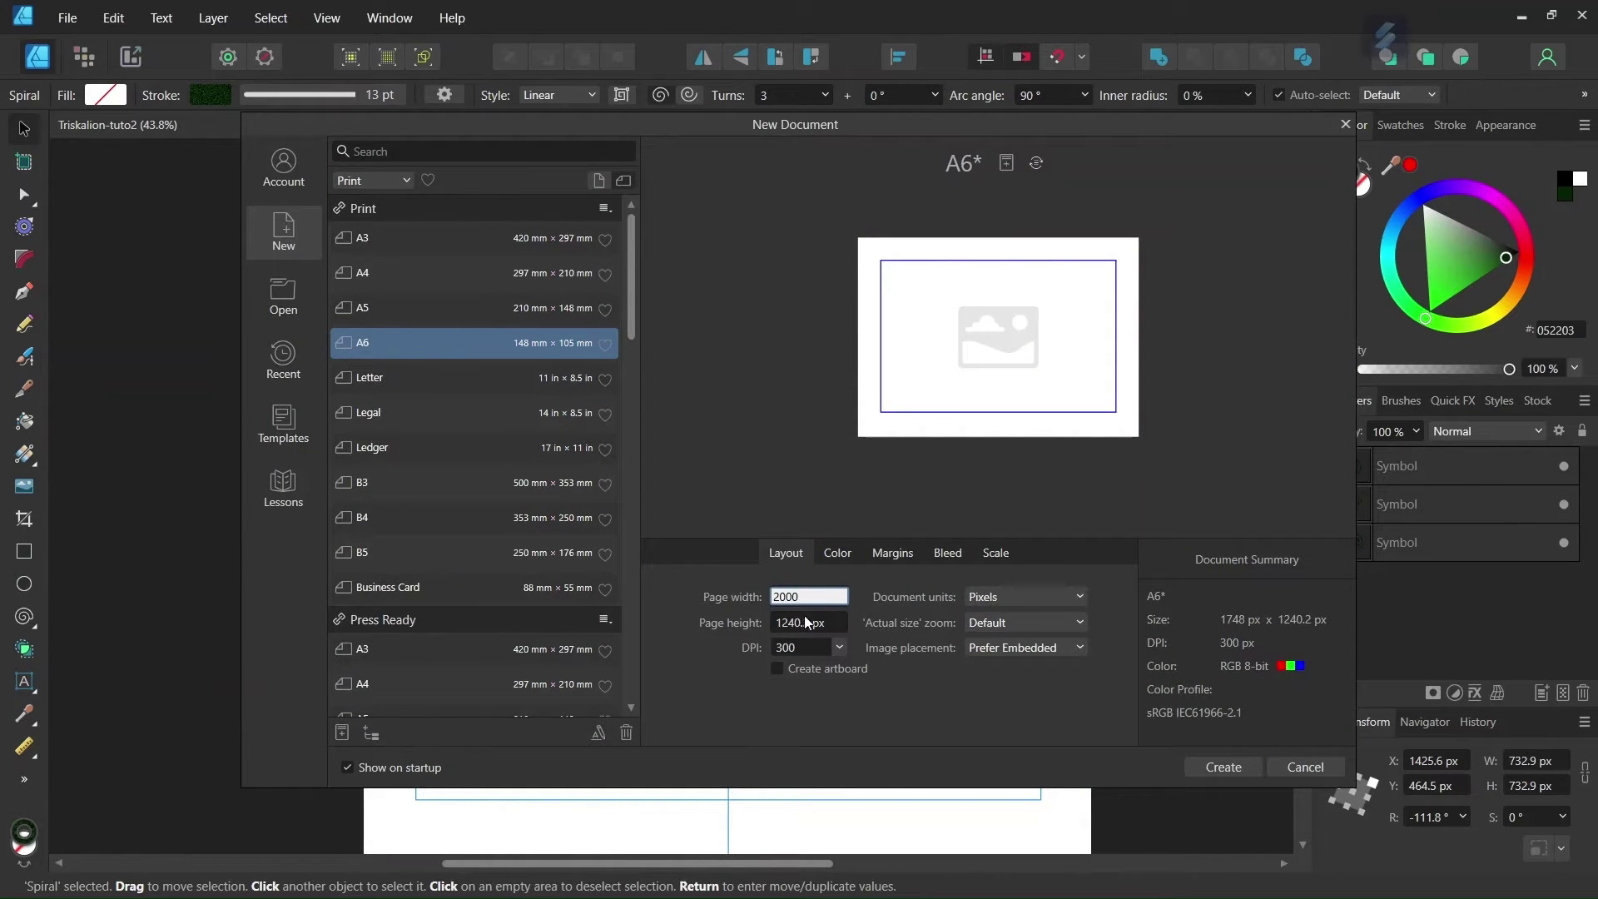
left_click(804, 621)
type("2000")
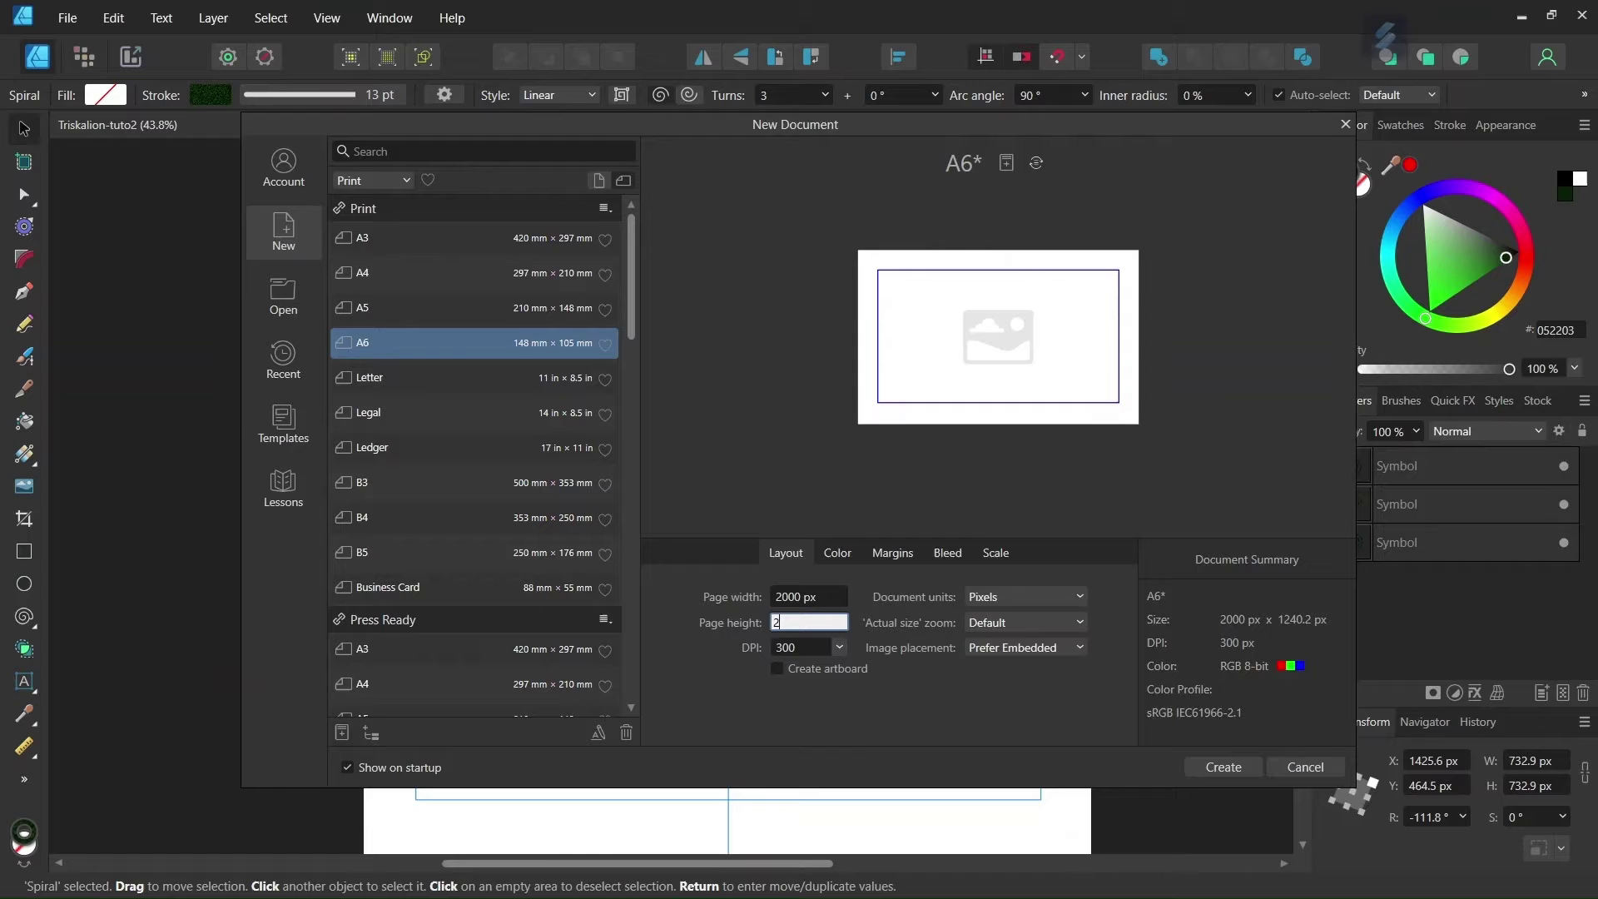
left_click(1224, 766)
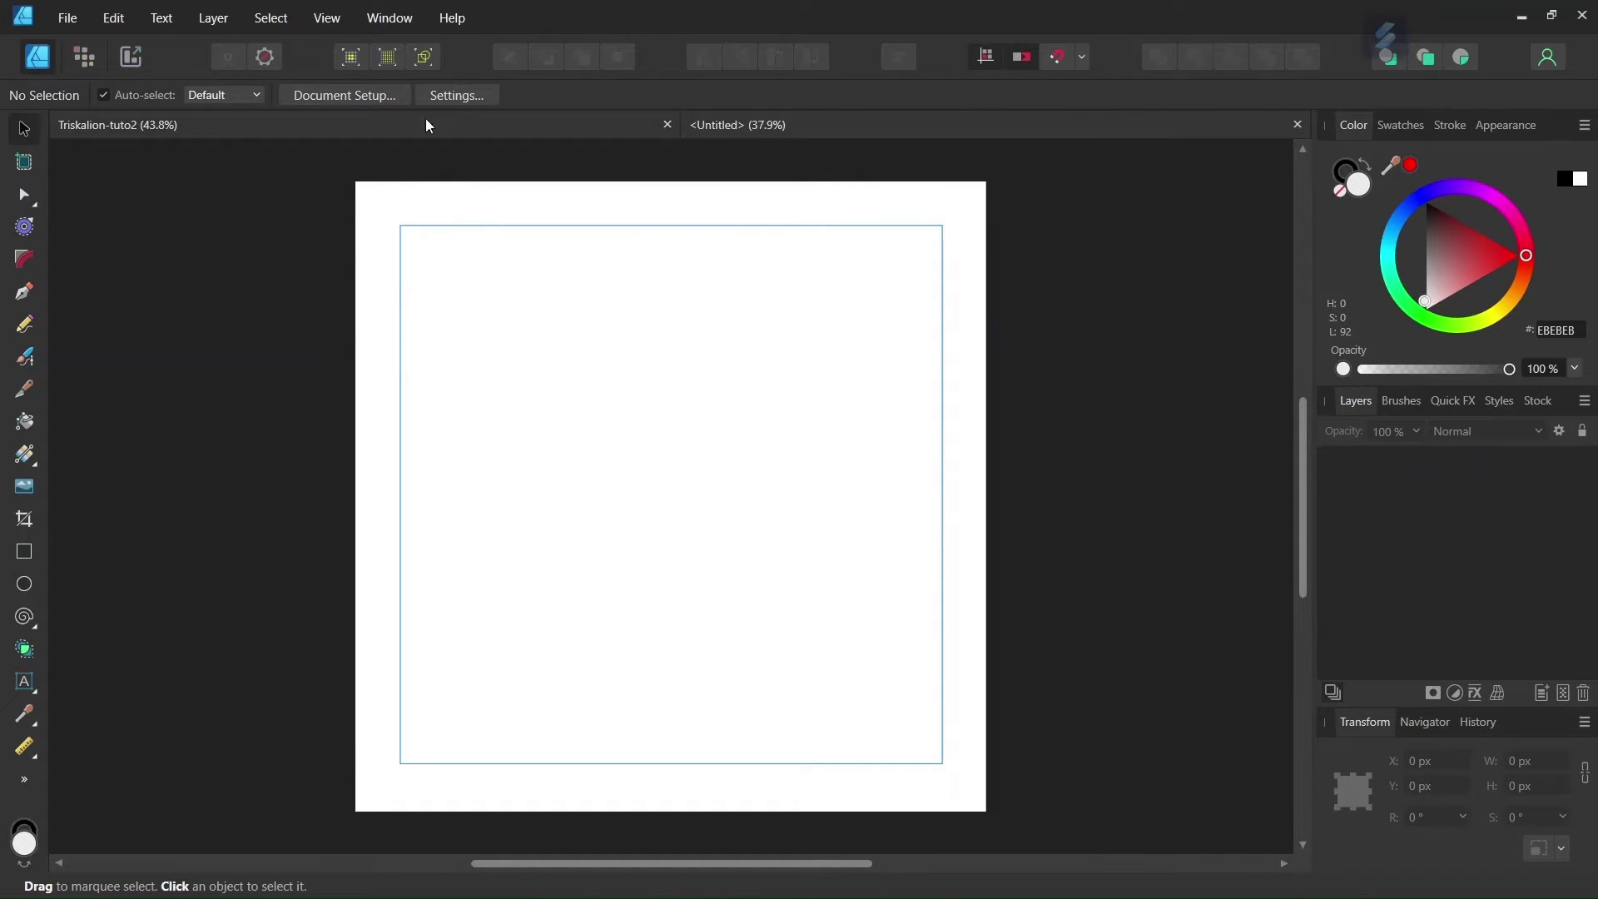
In View > Guides, place one horizontal and one vertical guide at 1000 px
left_click(323, 20)
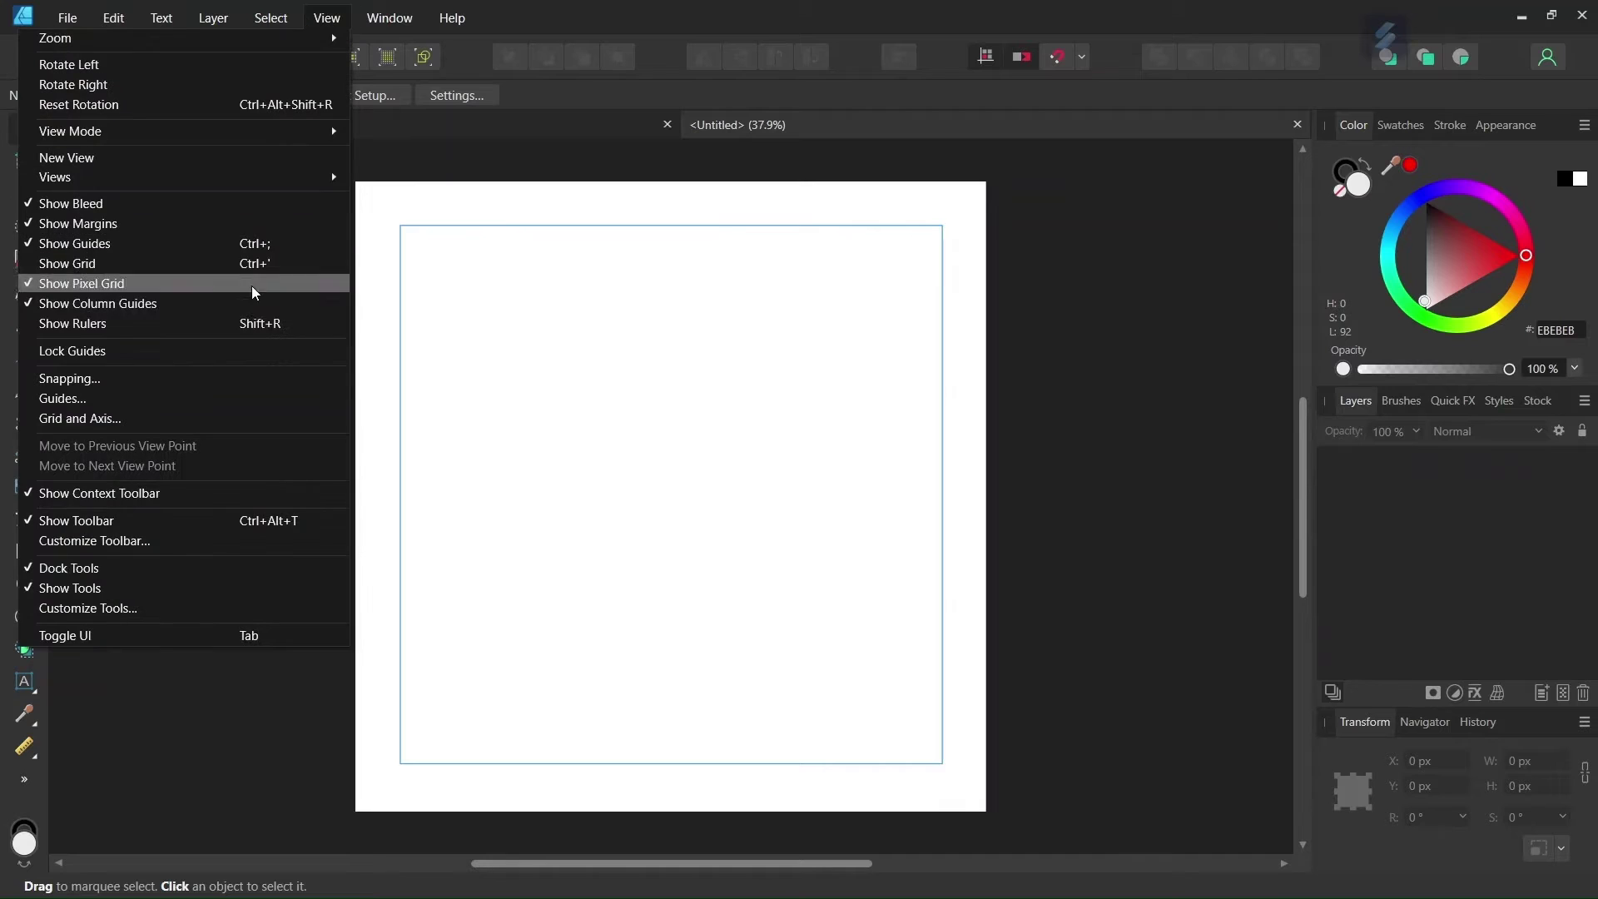
left_click(203, 397)
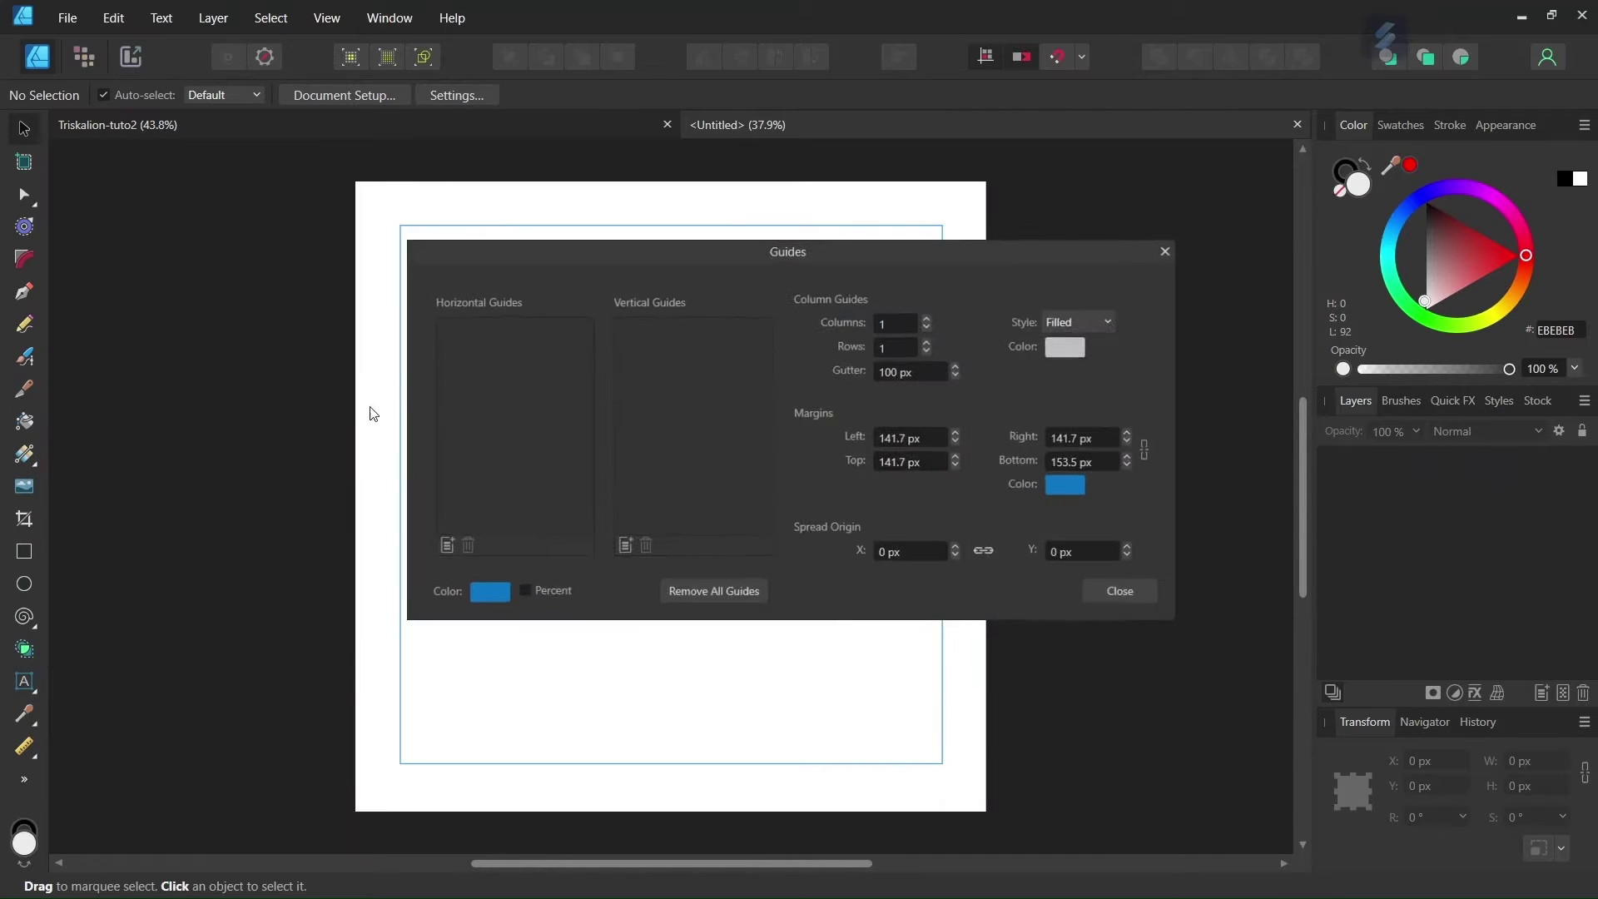
left_click(430, 550)
left_click(618, 551)
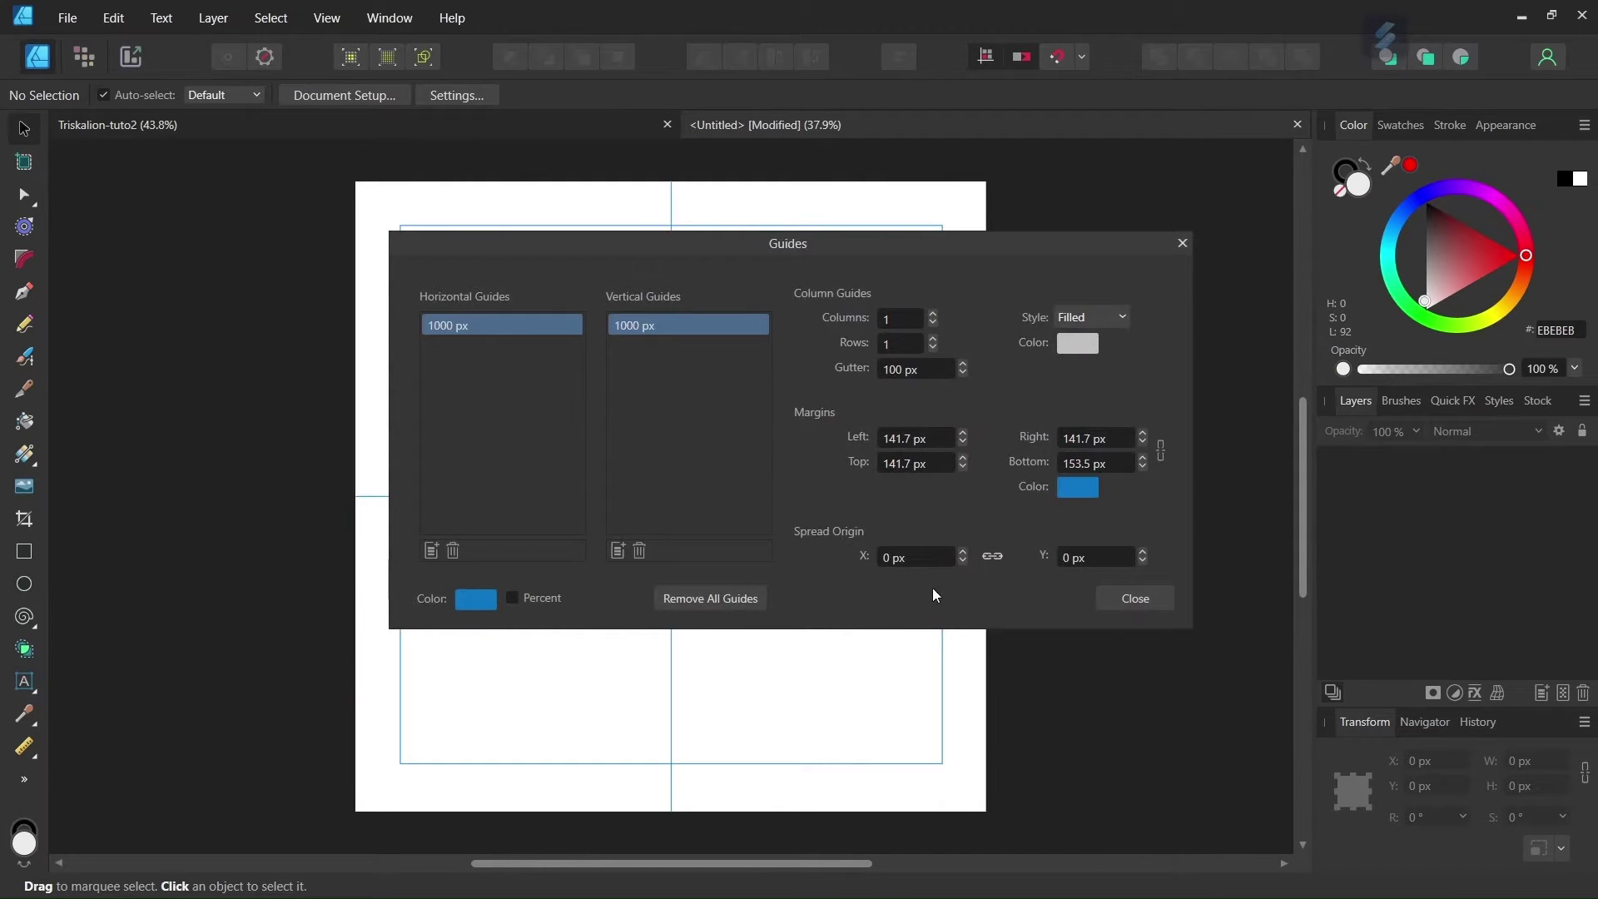
left_click(1136, 602)
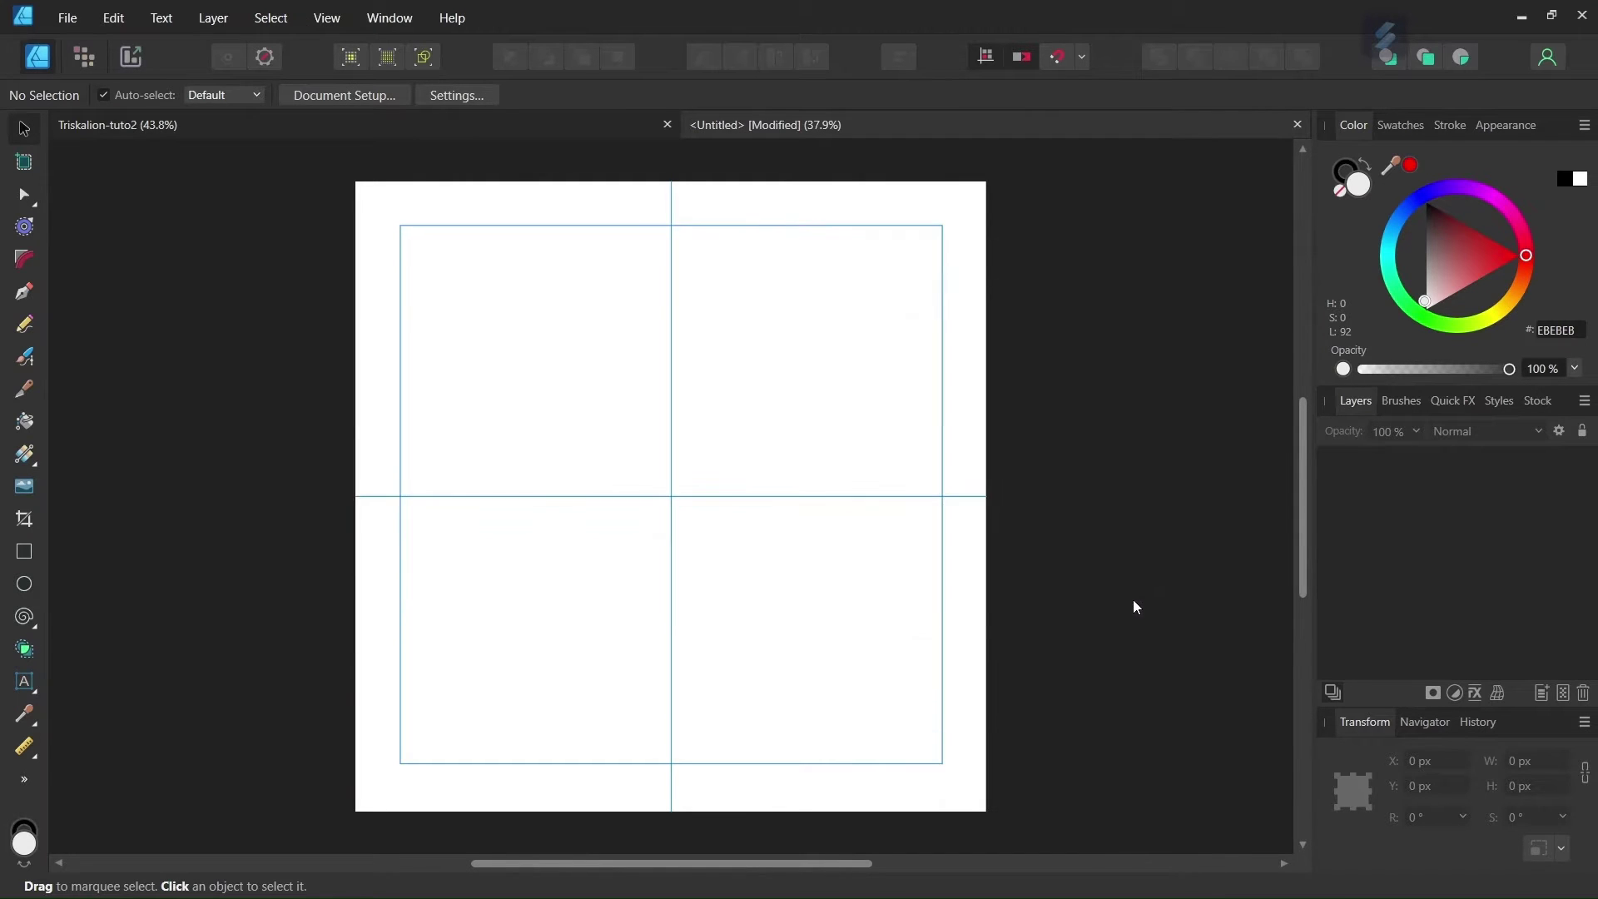
Review the spirals in the Triskalion-tuto2 reference, then return to the Untitled document
left_click(466, 125)
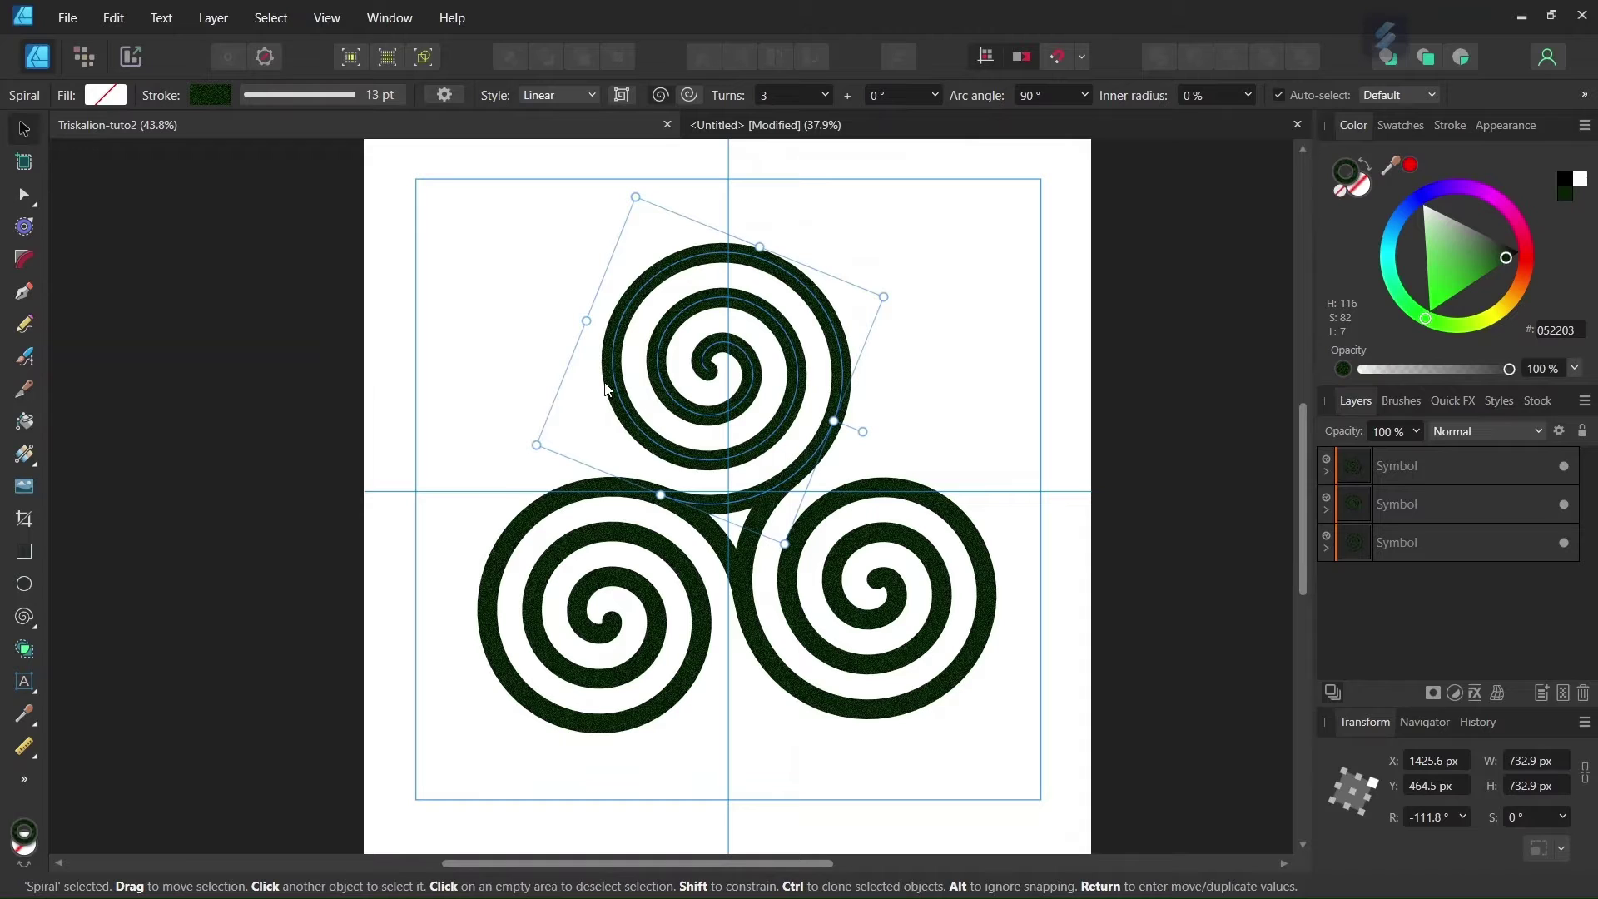
scroll(747, 479, "up", 1)
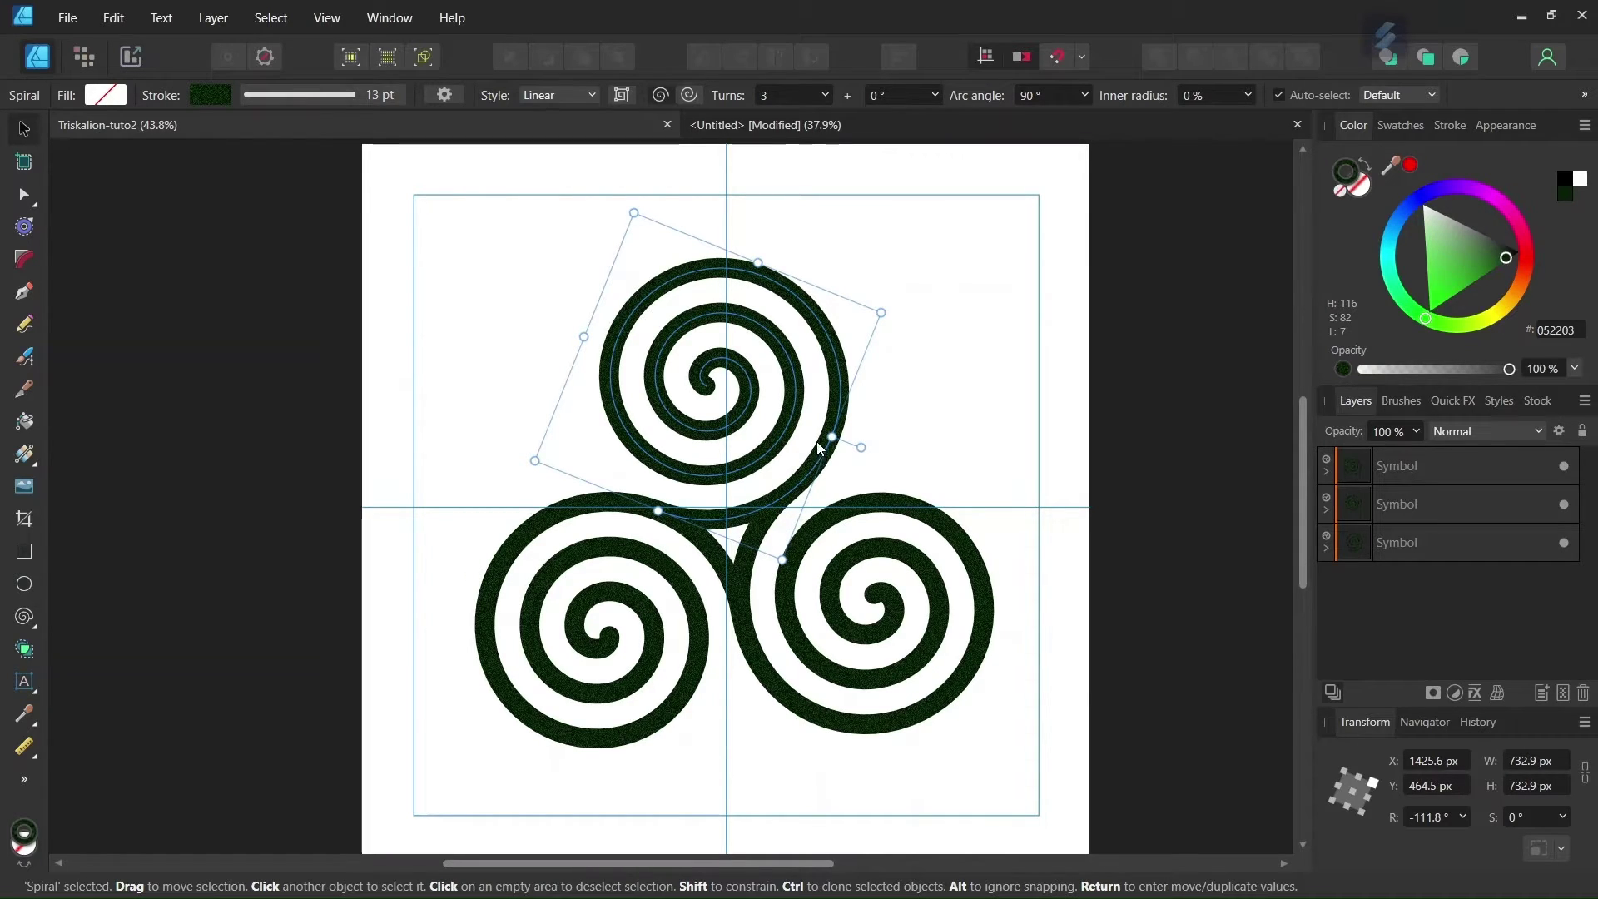
left_click(777, 140)
Draw a five-turn spiral, move it onto the vertical guide above centre, and tilt it about −104°
left_click(24, 617)
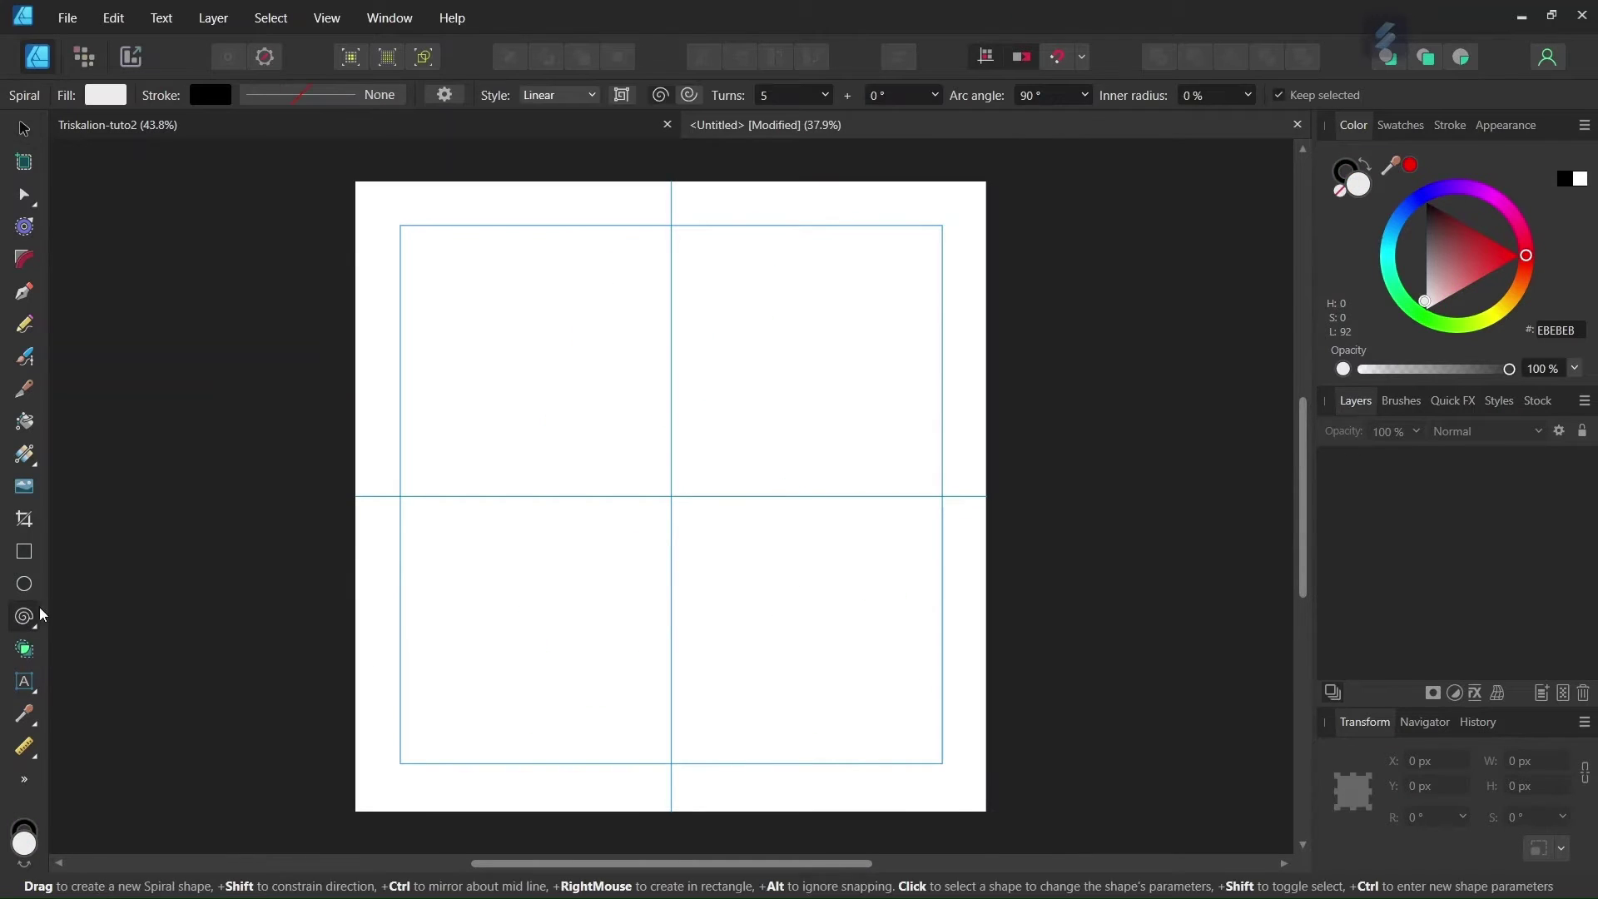
left_click_drag(522, 290, 611, 363)
key("v")
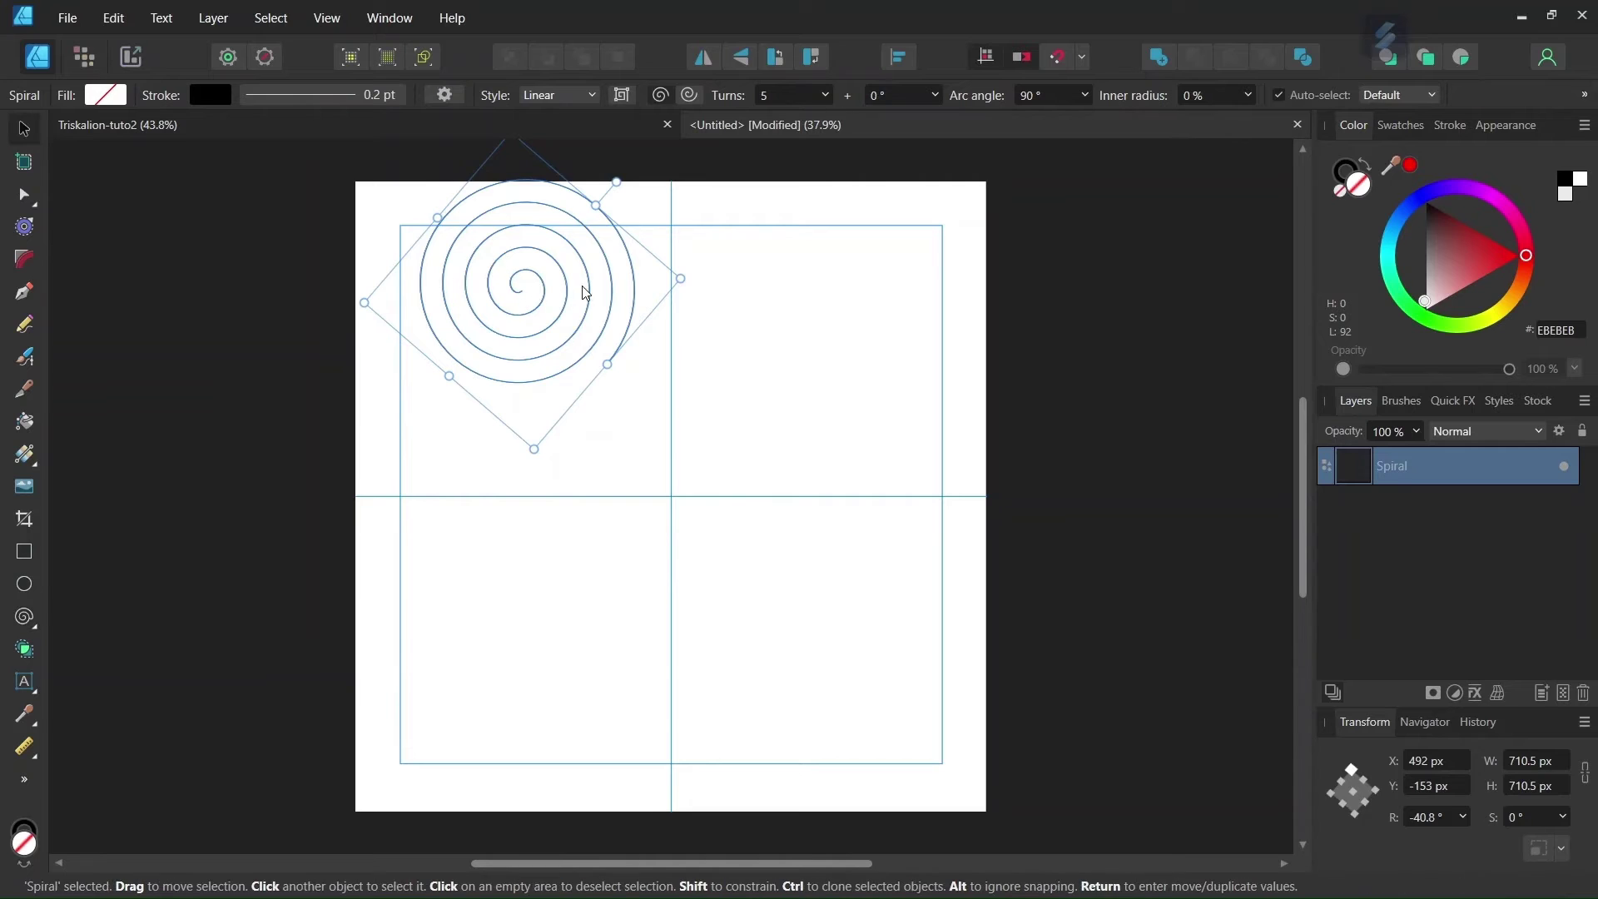
left_click_drag(587, 296, 738, 367)
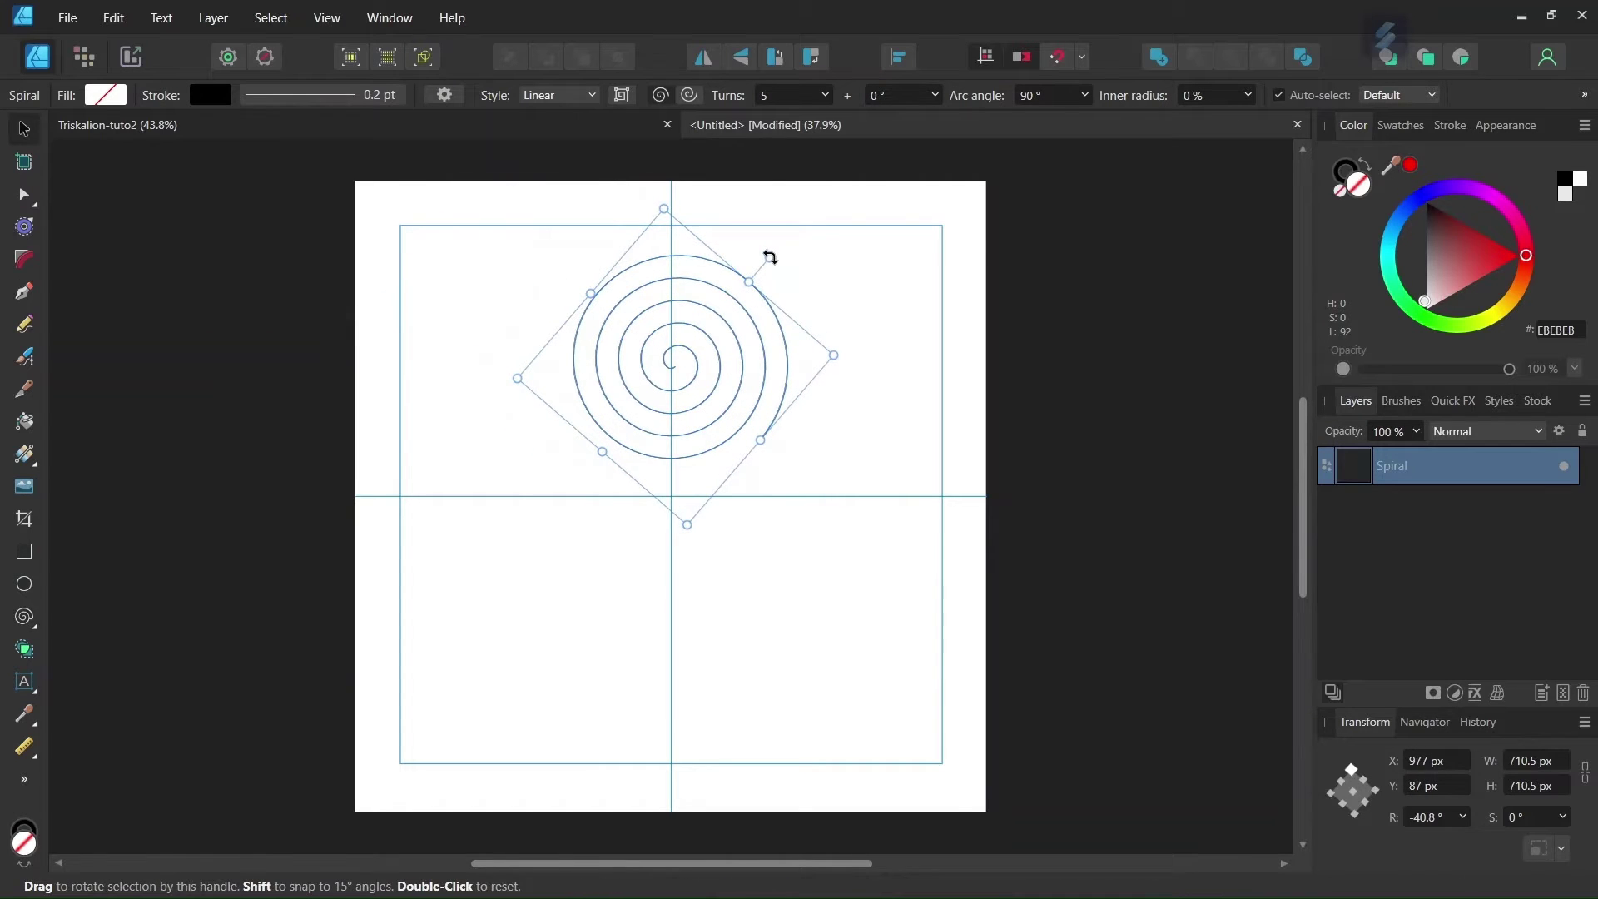
left_click_drag(767, 255, 813, 394)
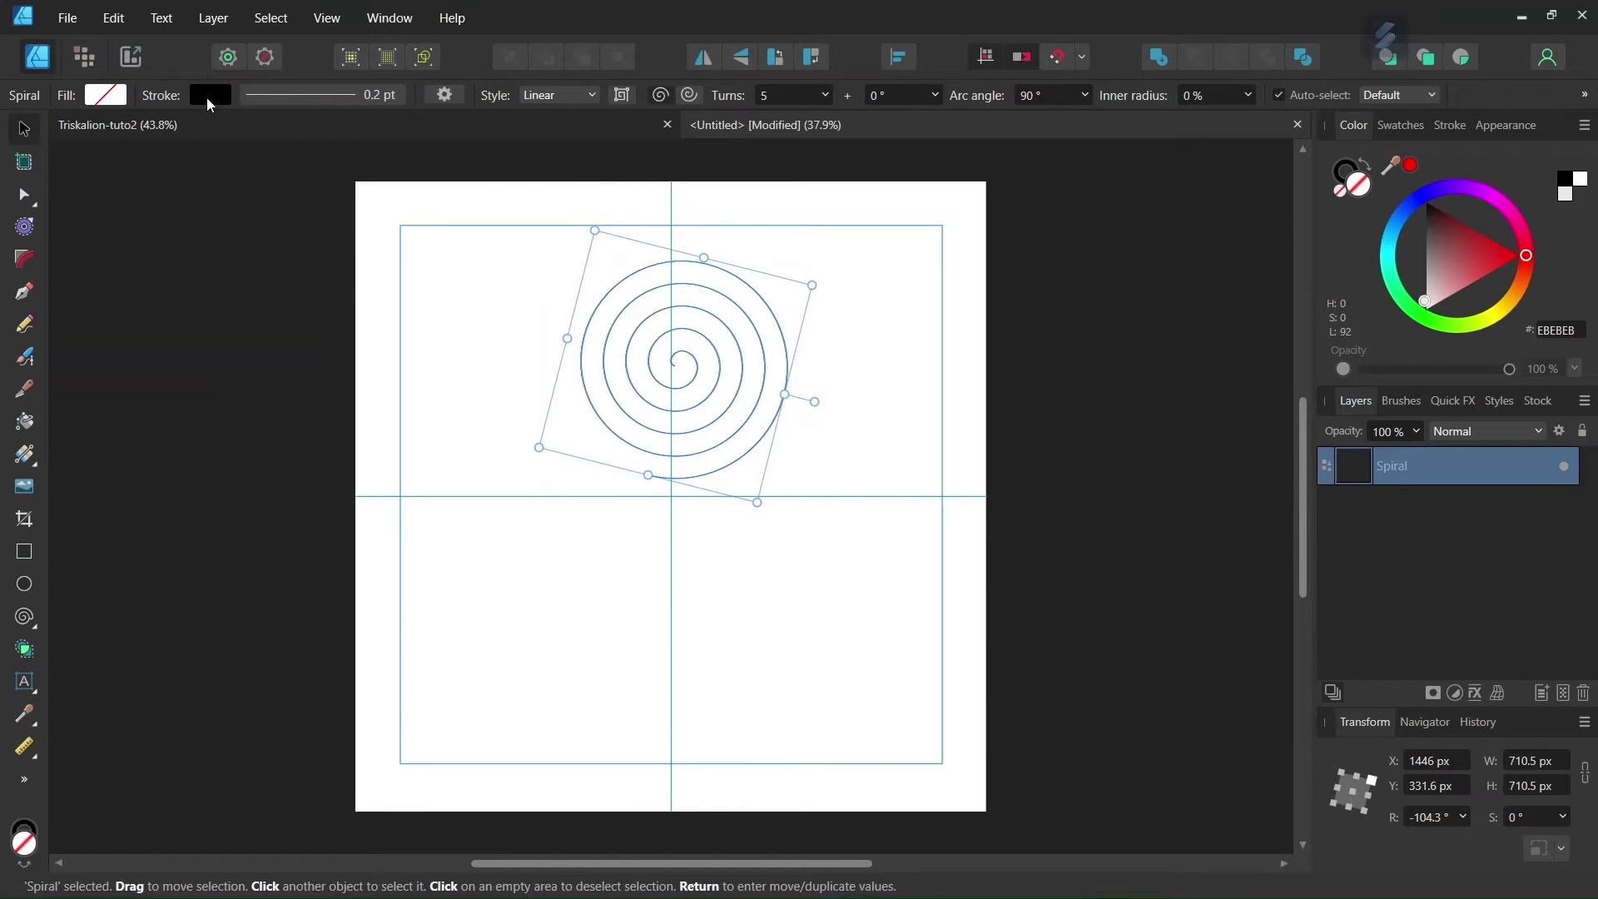
Set the spiral's stroke to 13 pt and its turns to 3, then nudge it up-left
left_click(376, 98)
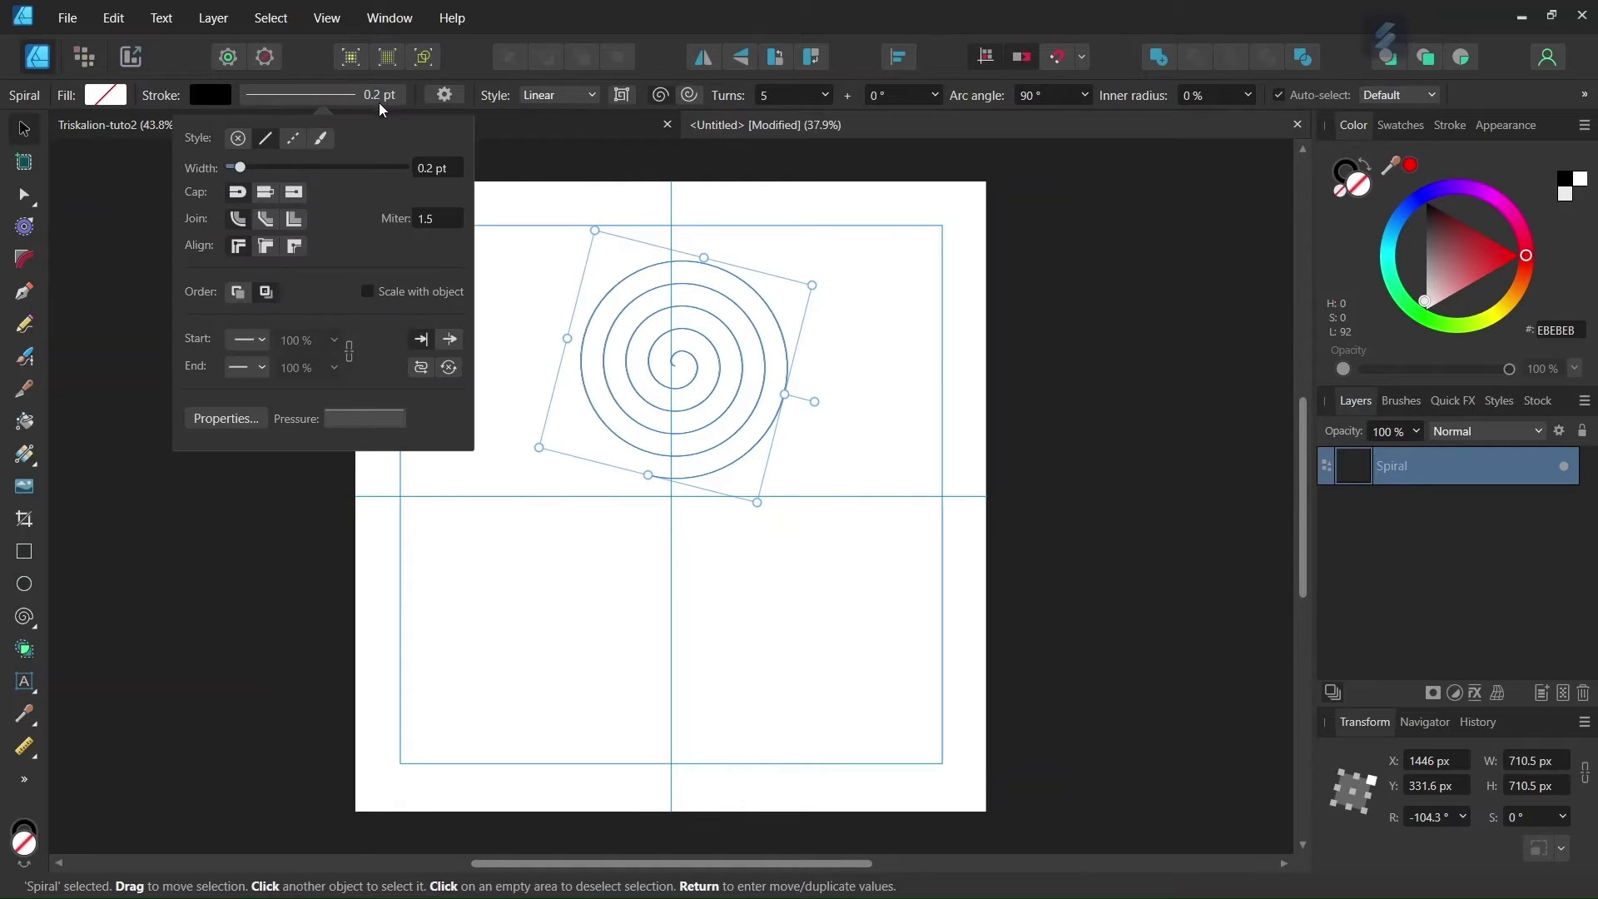
left_click(424, 167)
type("1")
type("3")
key("Return")
type("3")
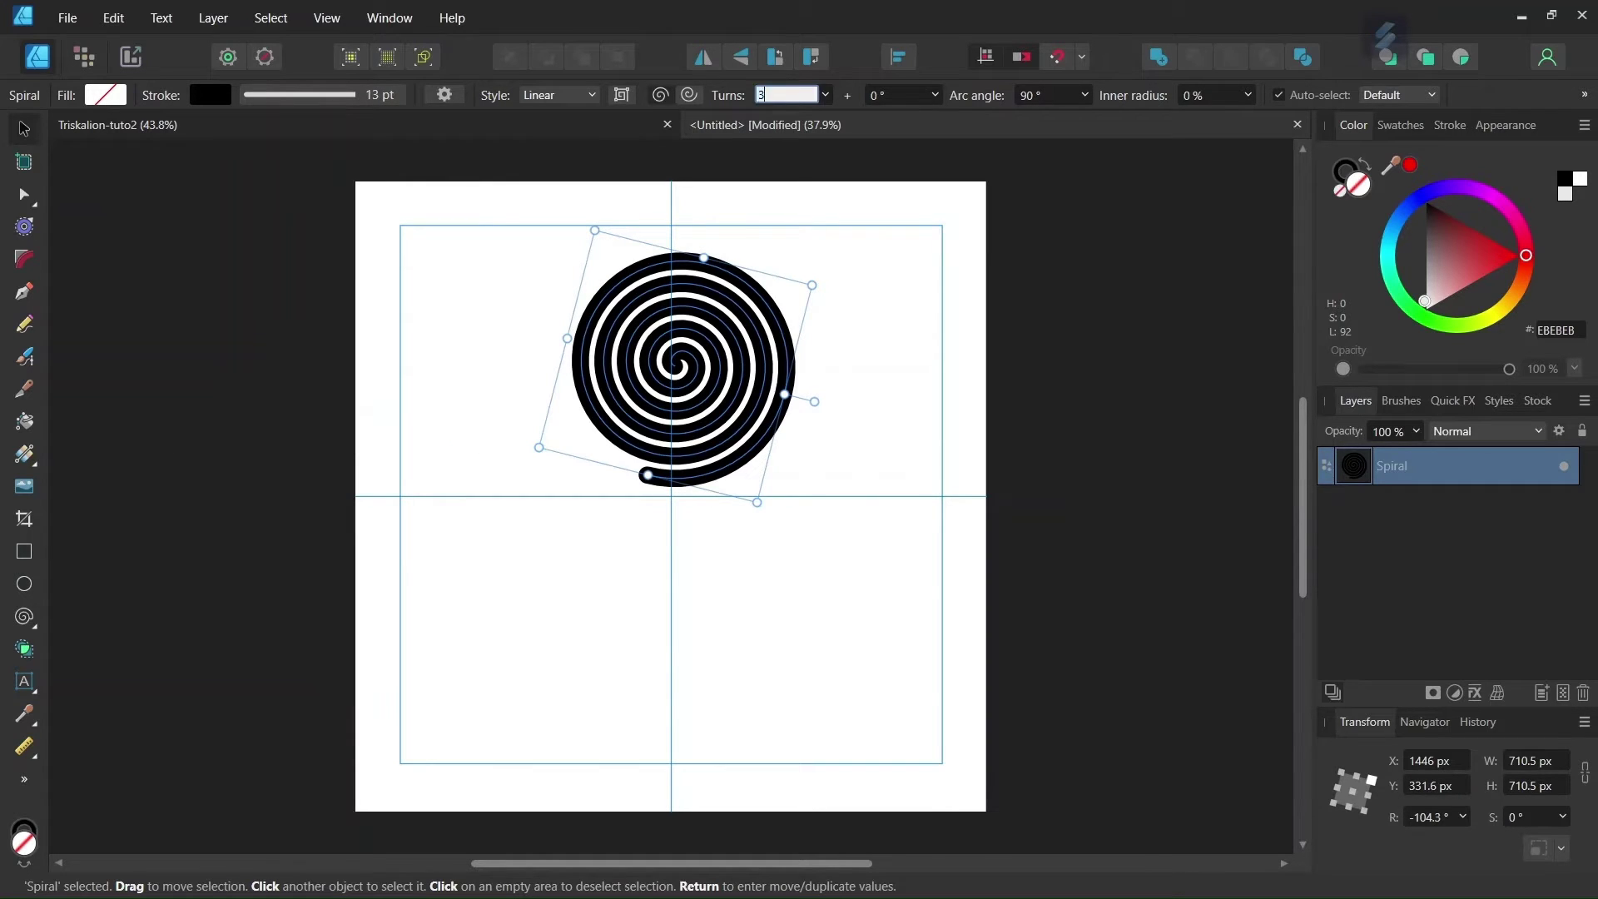
key("Return")
left_click_drag(704, 381, 693, 374)
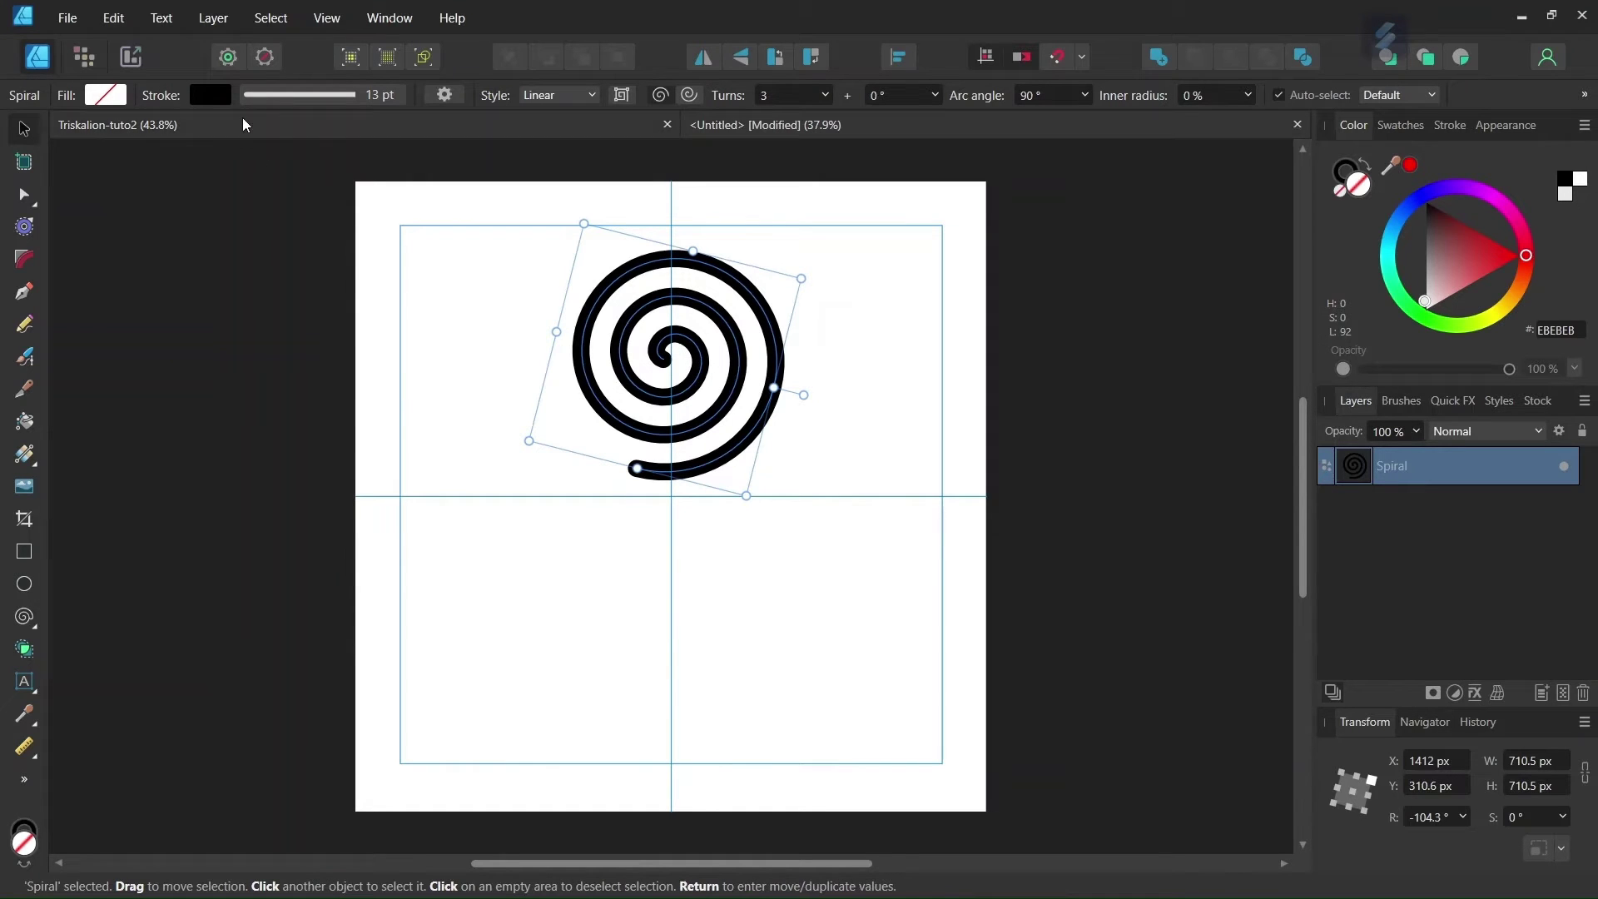
left_click(222, 25)
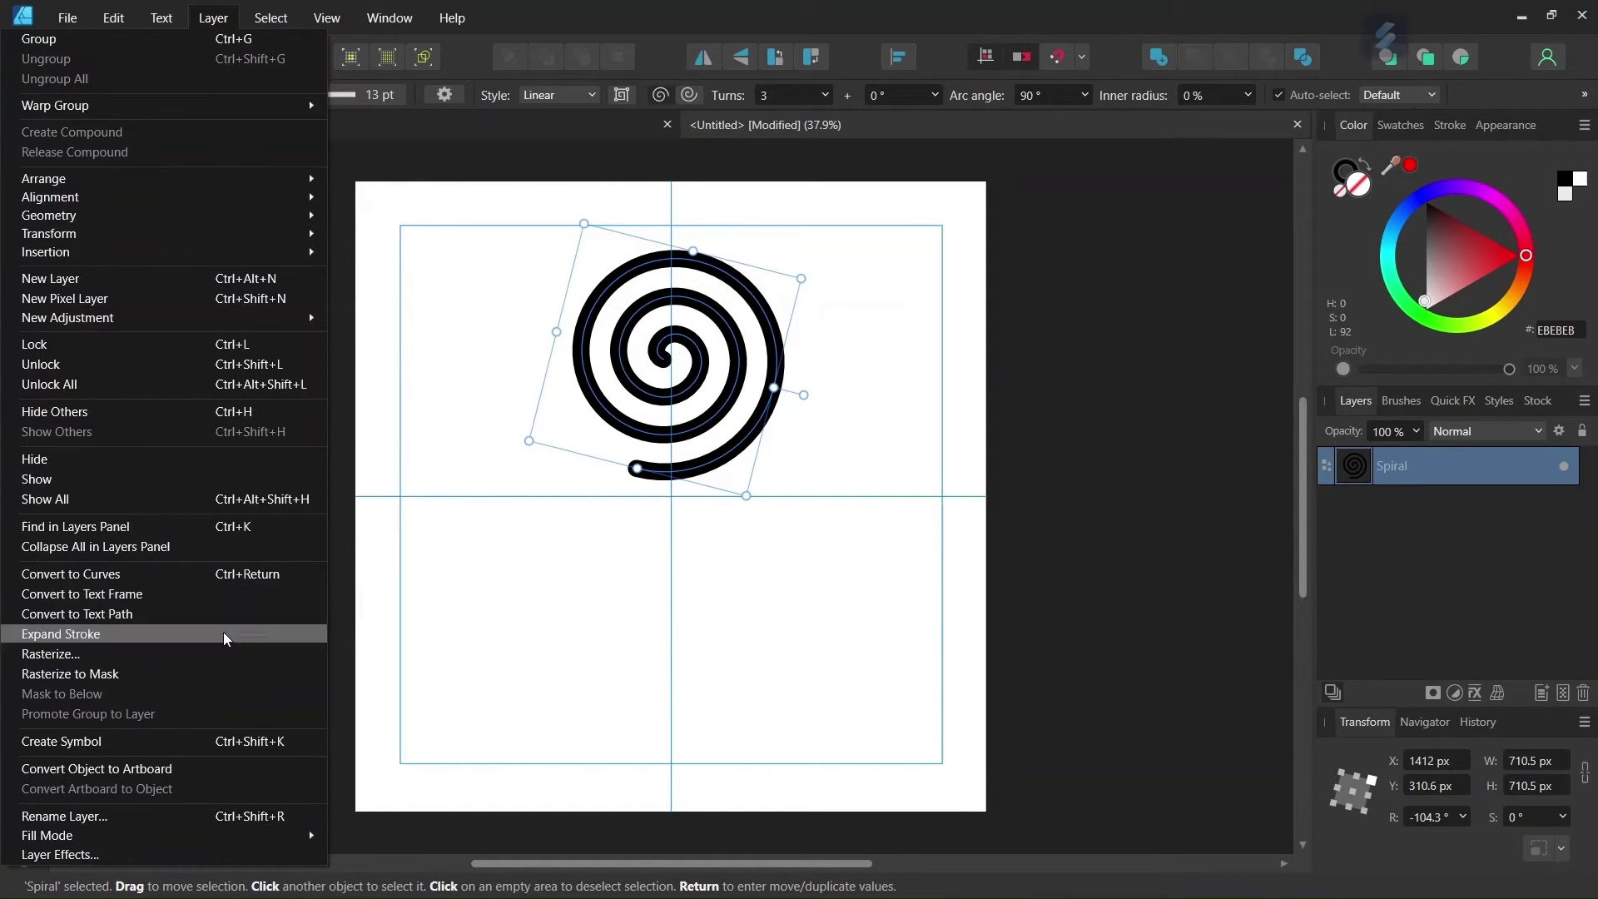
Convert the spiral into a Symbol, then deselect and reselect it
left_click(157, 746)
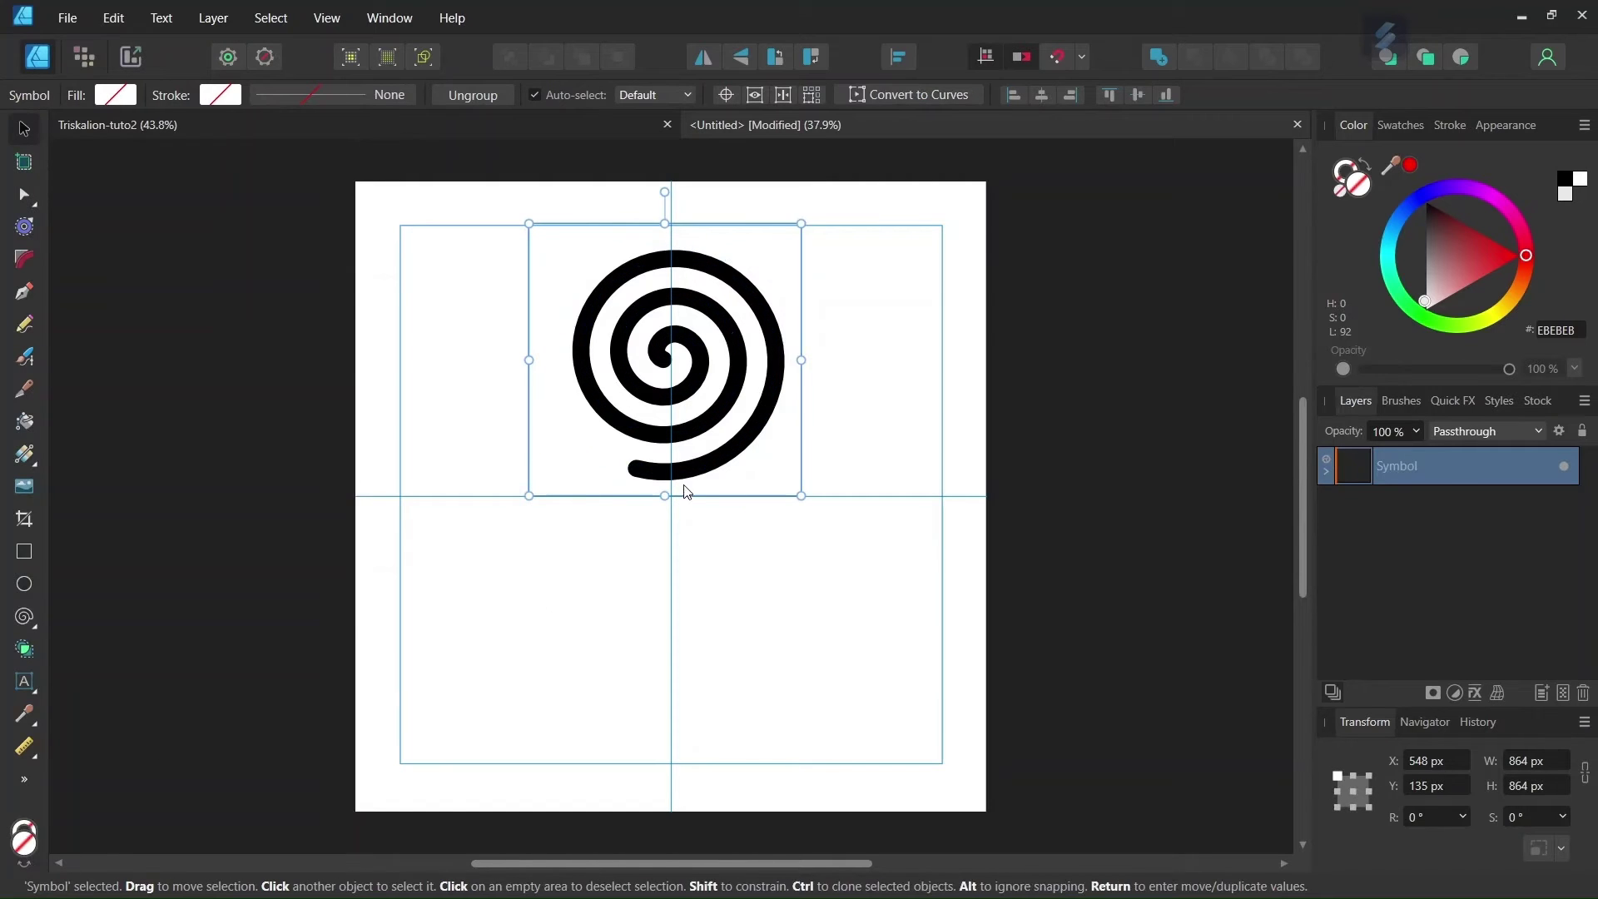
left_click(841, 396)
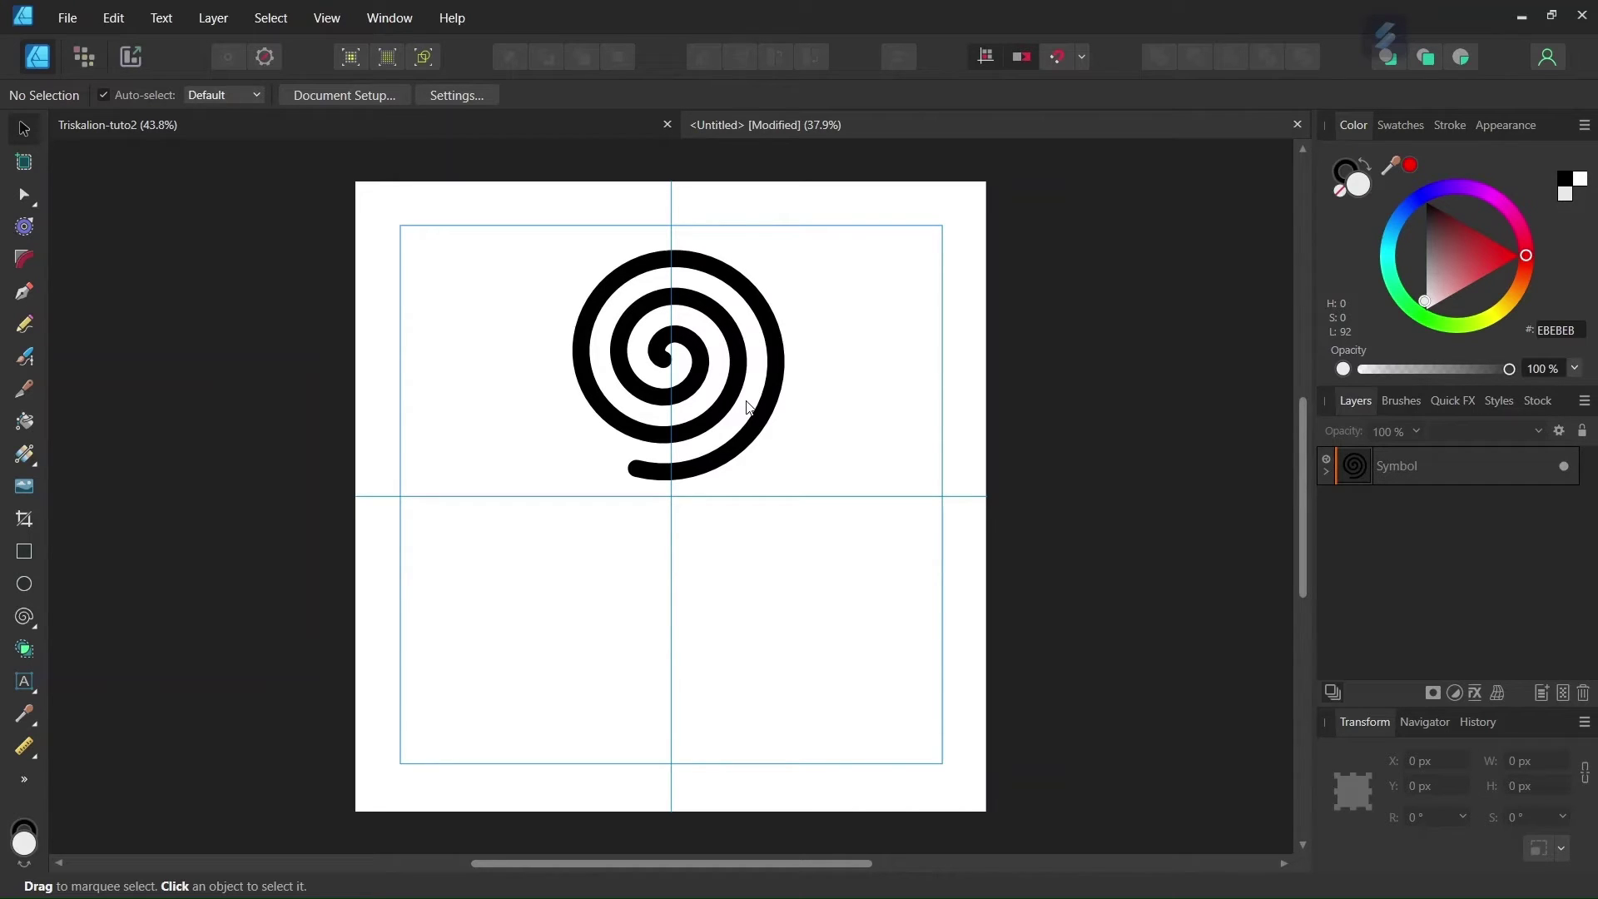
left_click(1418, 466)
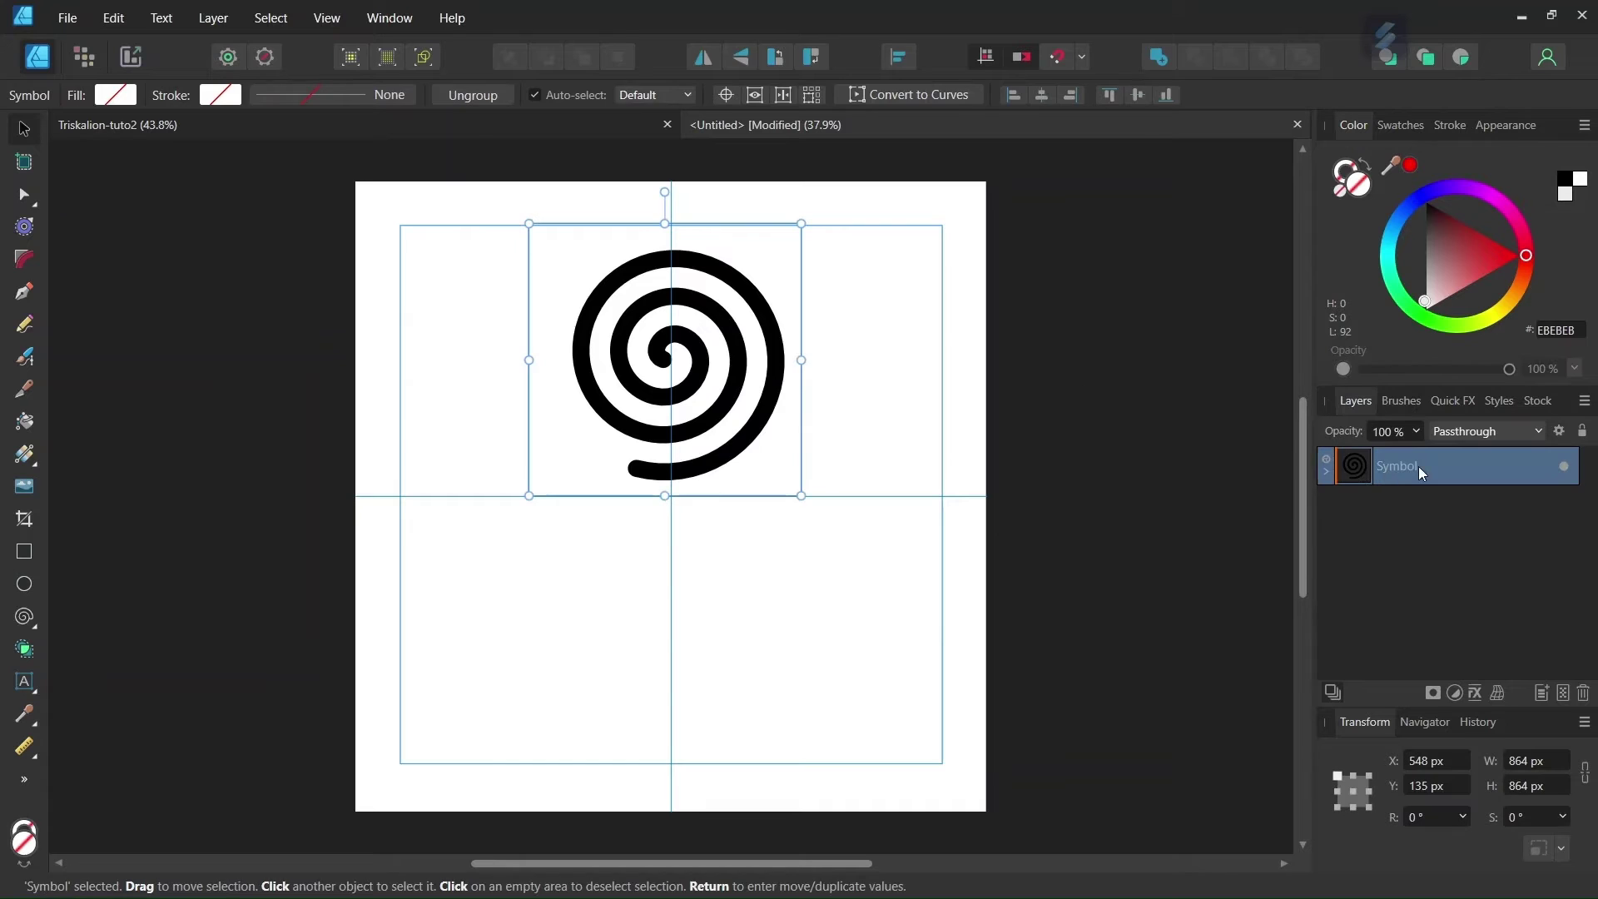
Enable Transform Origin and place the pivot at the spiral's bottom centre on the guide crossing
left_click(727, 98)
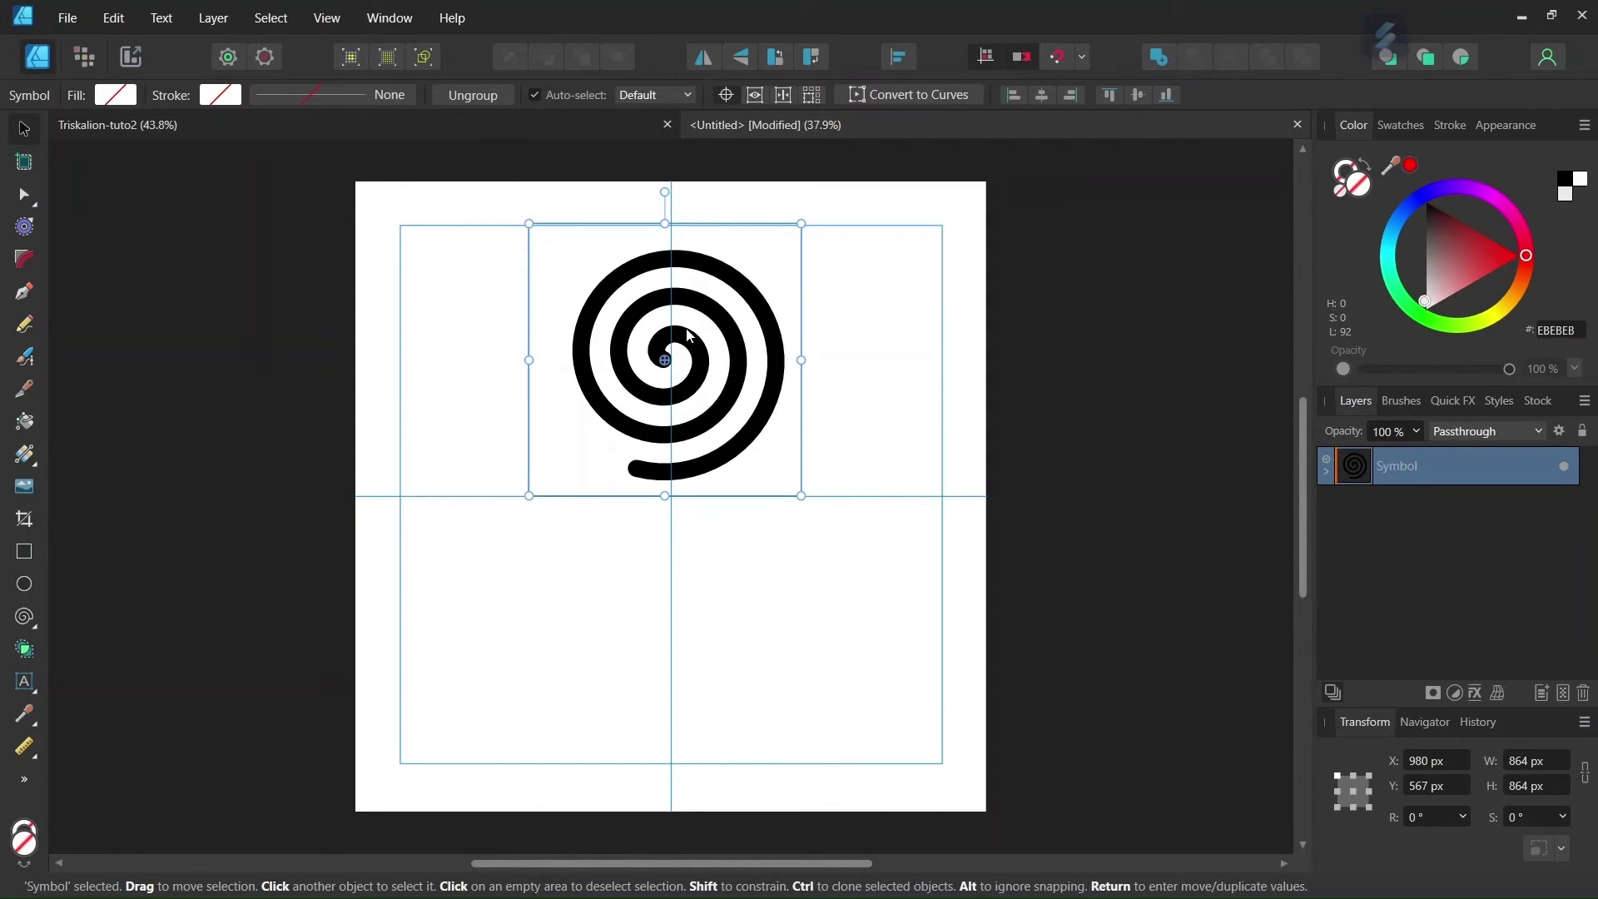
left_click_drag(672, 387, 664, 495)
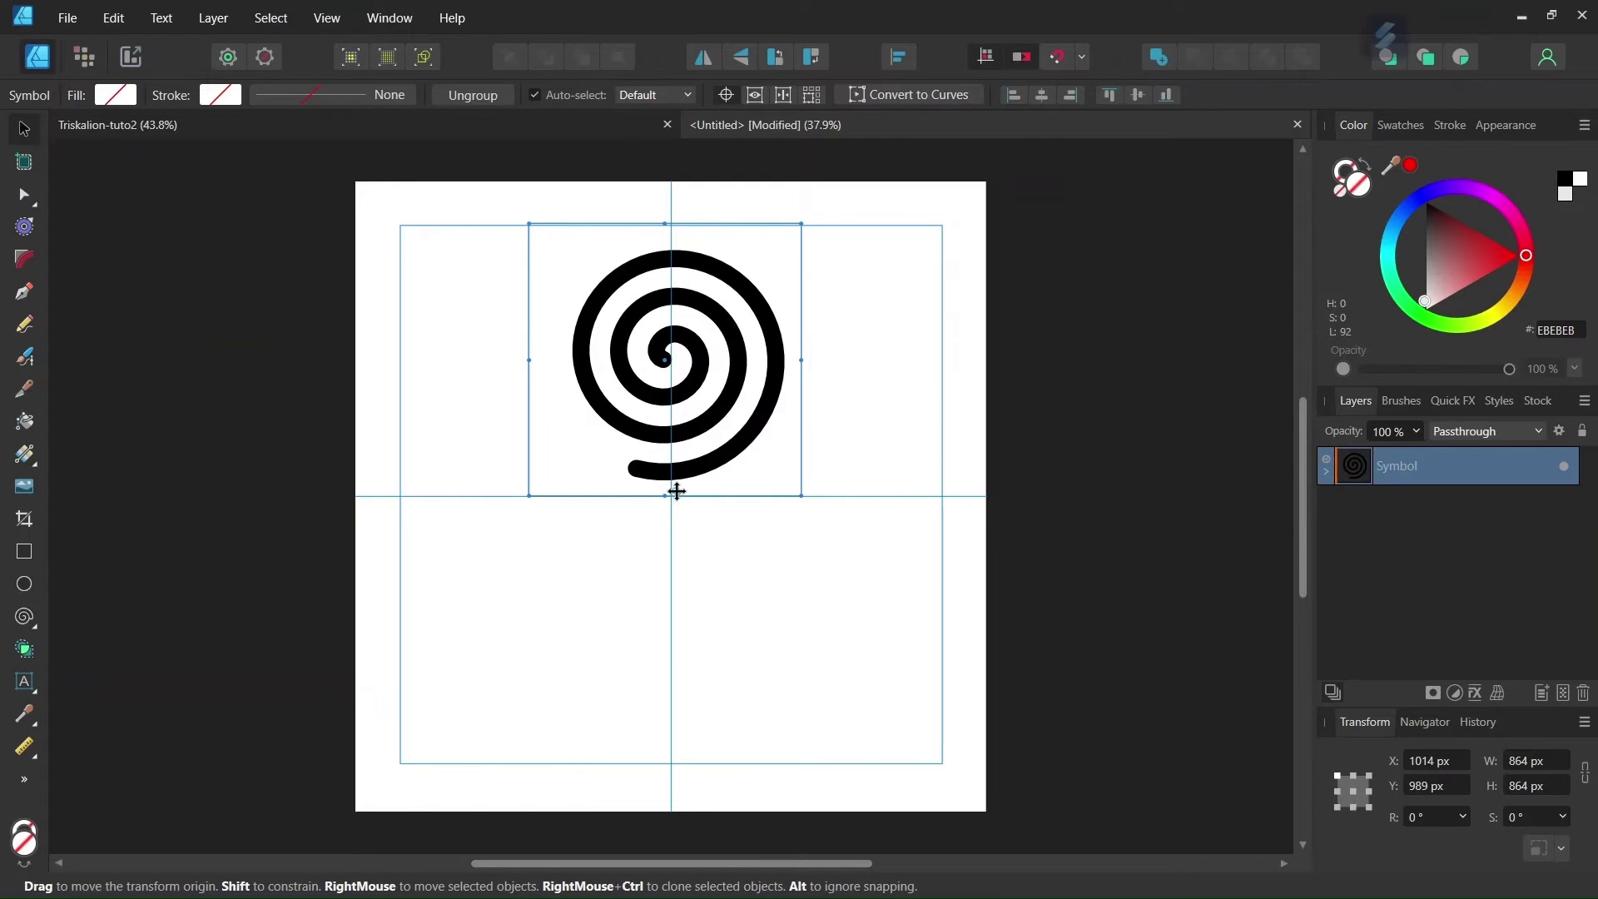
scroll(664, 495, "up", 1)
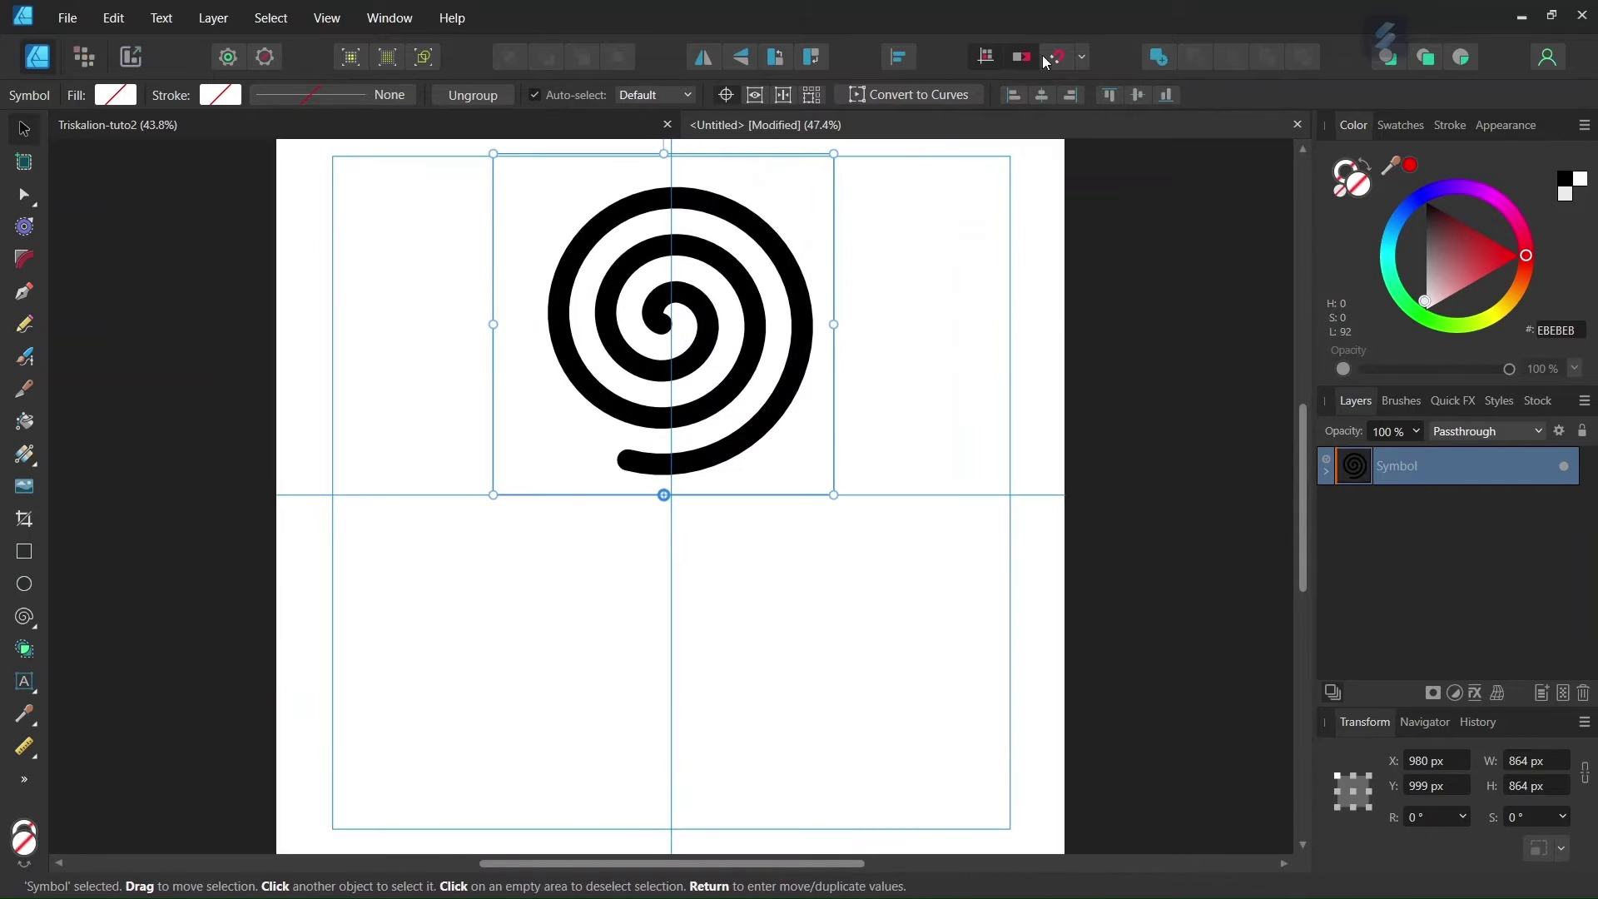
left_click_drag(663, 495, 669, 491)
scroll(672, 498, "down", 1)
scroll(670, 491, "up", 3)
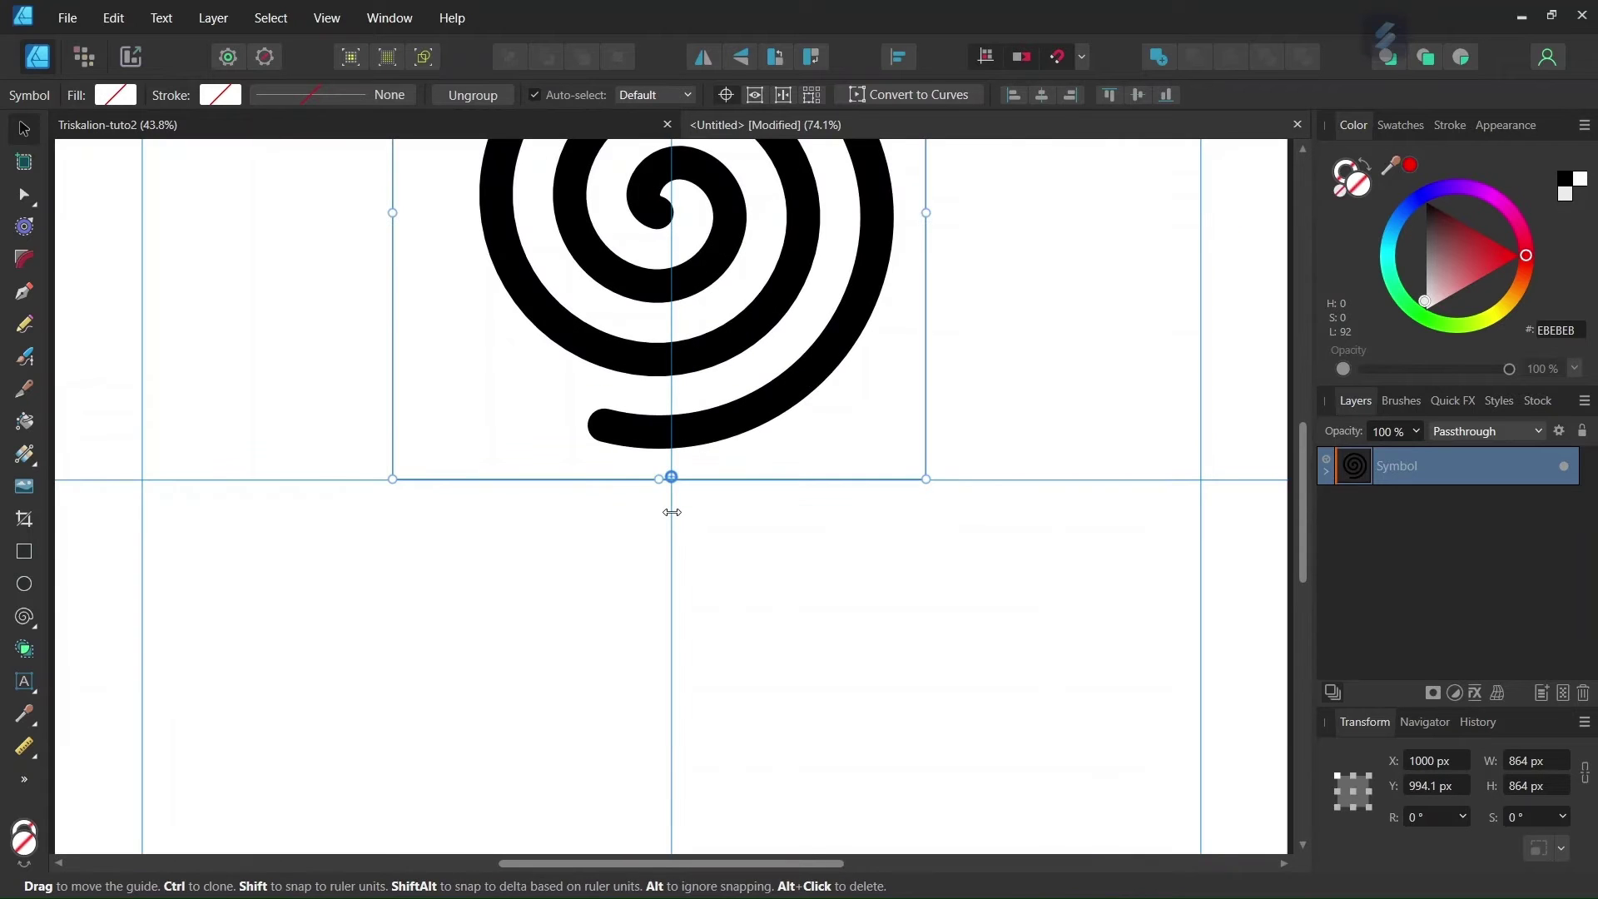
Use Move/Duplicate to make 2 copies of the spiral symbol, each rotated 120°
scroll(672, 478, "down", 4)
scroll(673, 478, "down", 1)
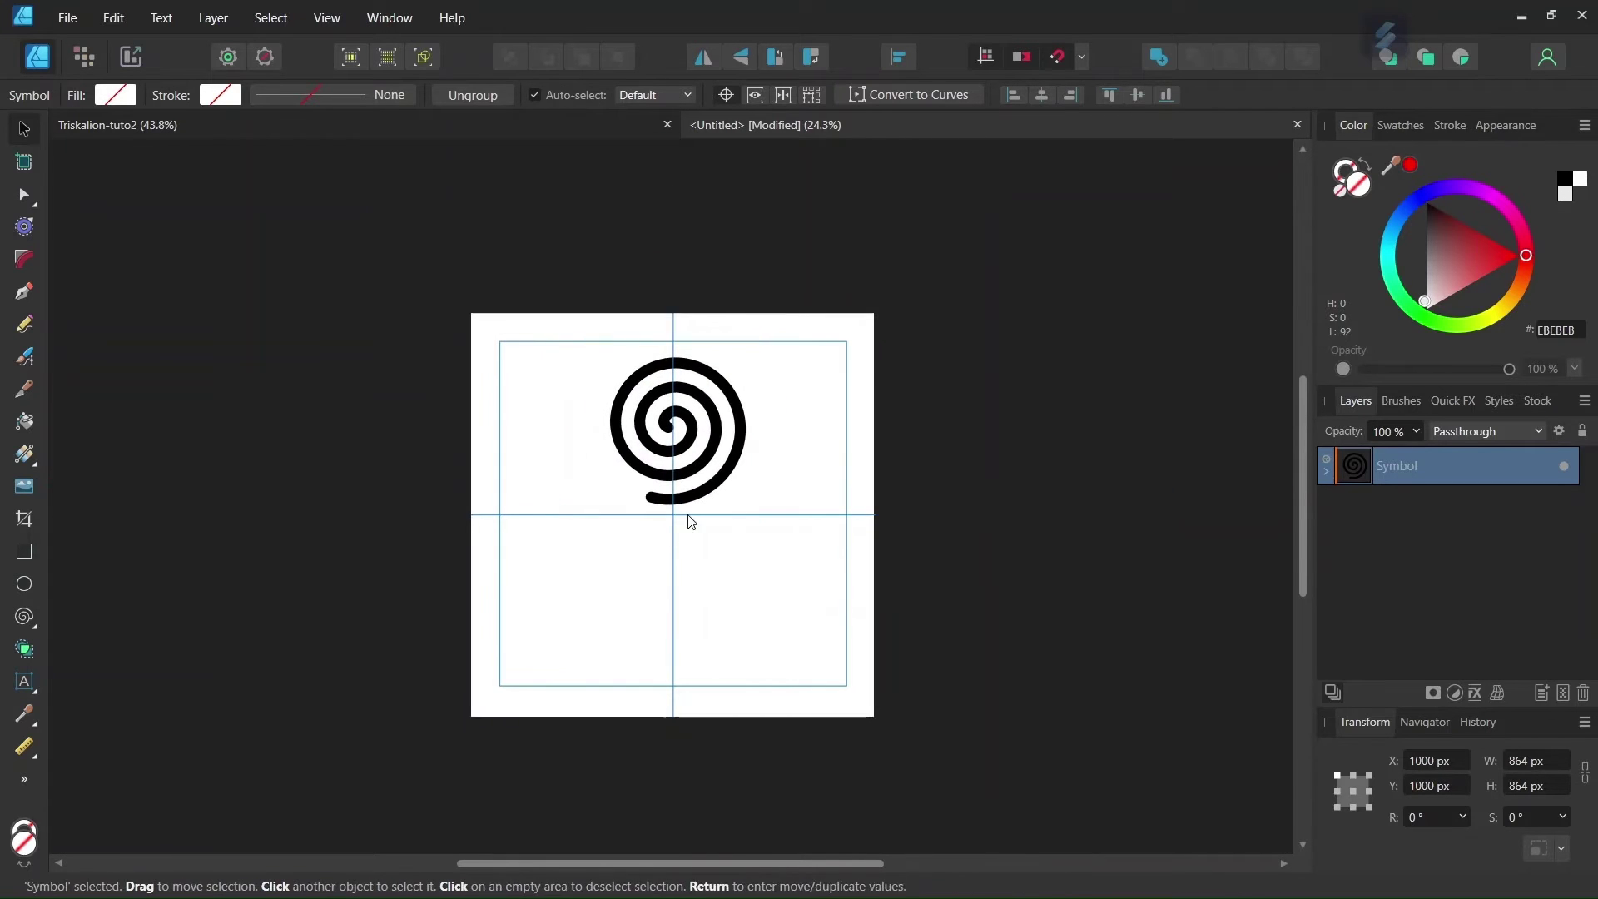
scroll(674, 478, "up", 1)
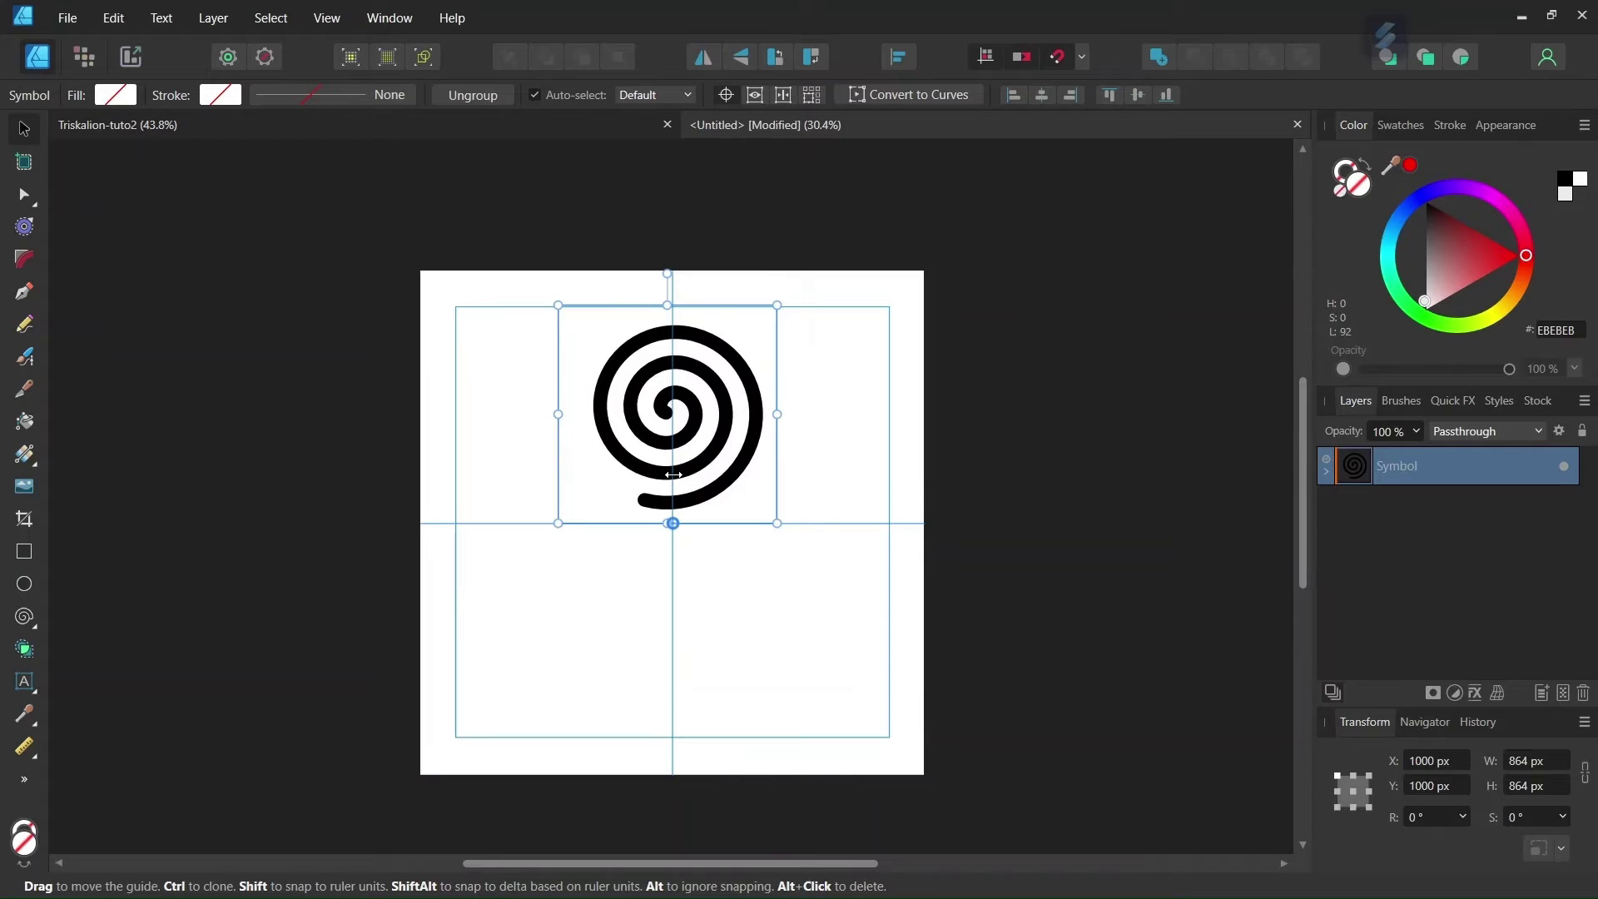
key("Return")
left_click_drag(1130, 120, 1023, 177)
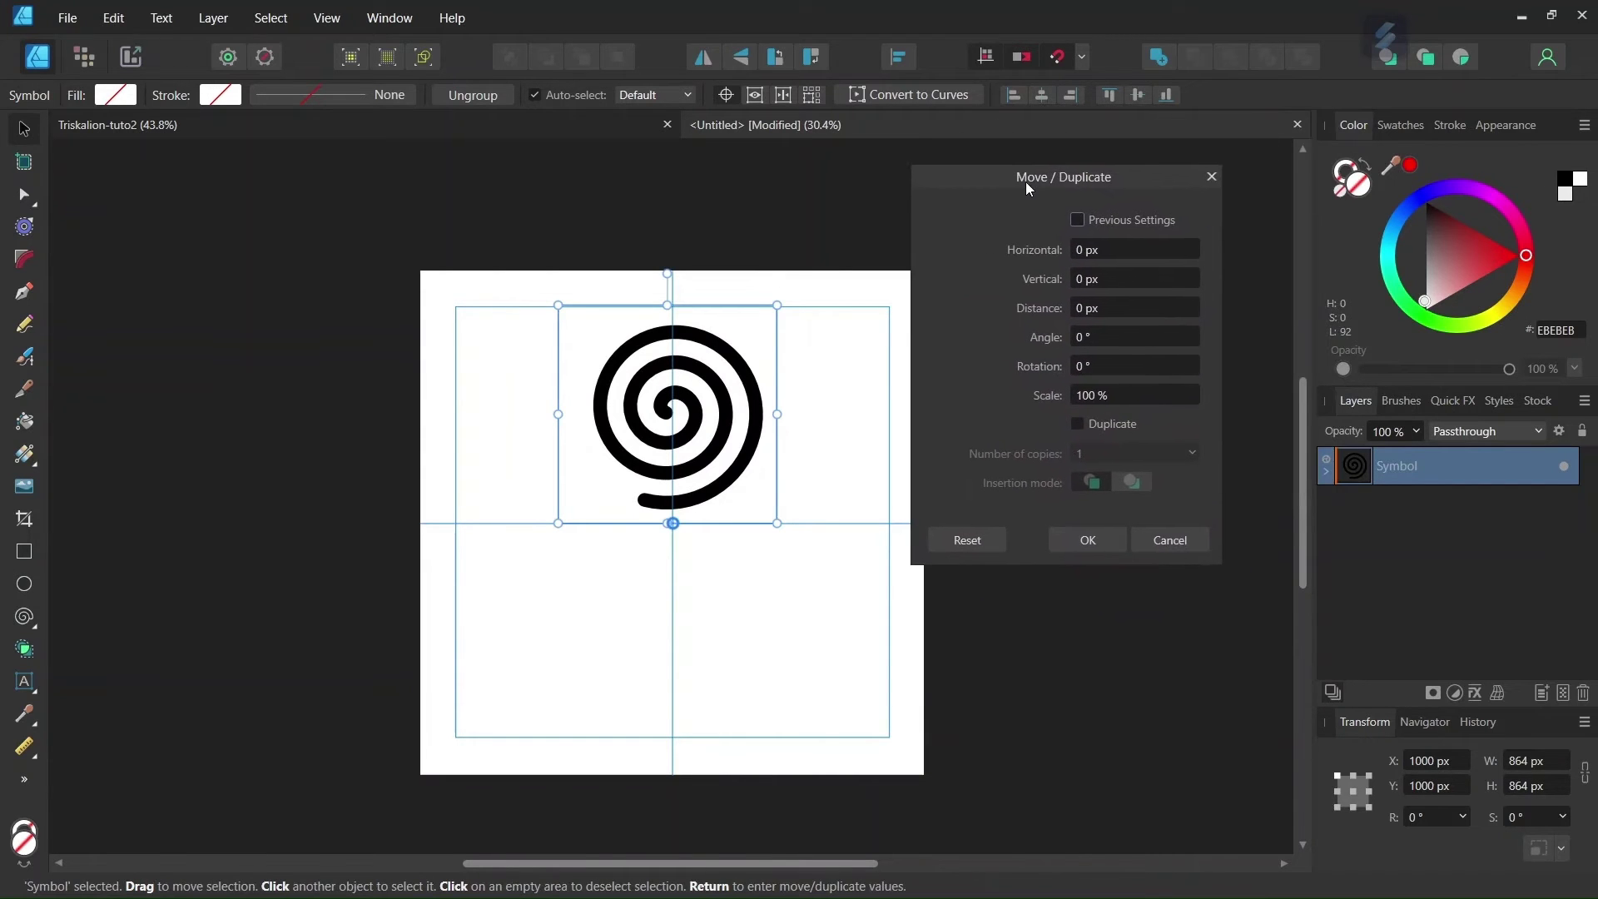
left_click(1078, 425)
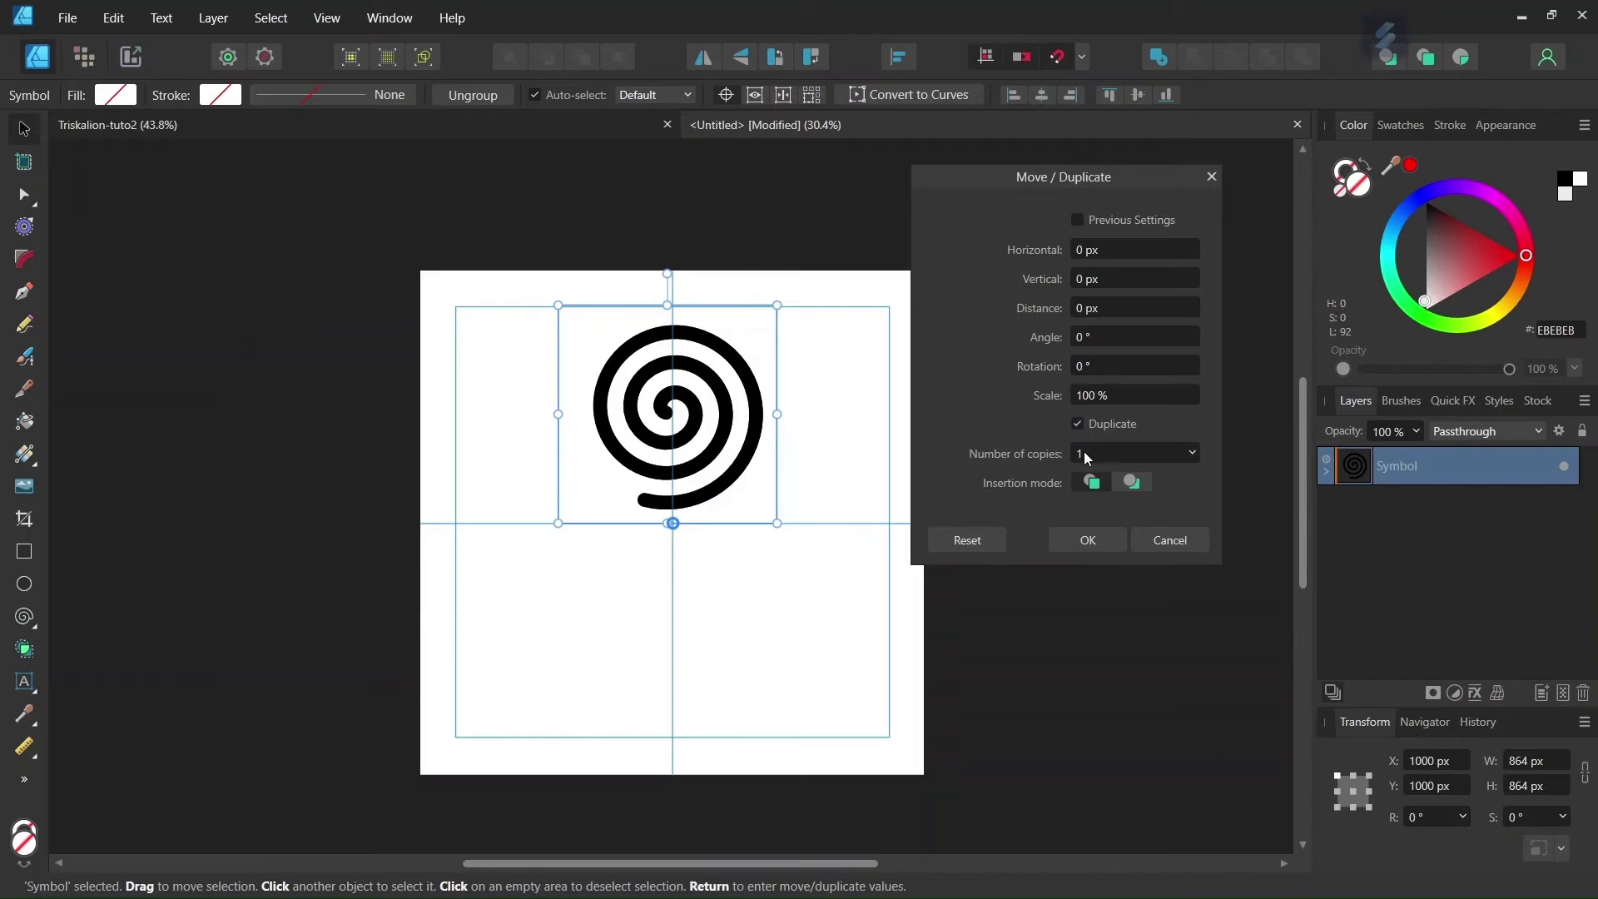
left_click(1085, 452)
key("Return")
left_click(1090, 367)
type("120")
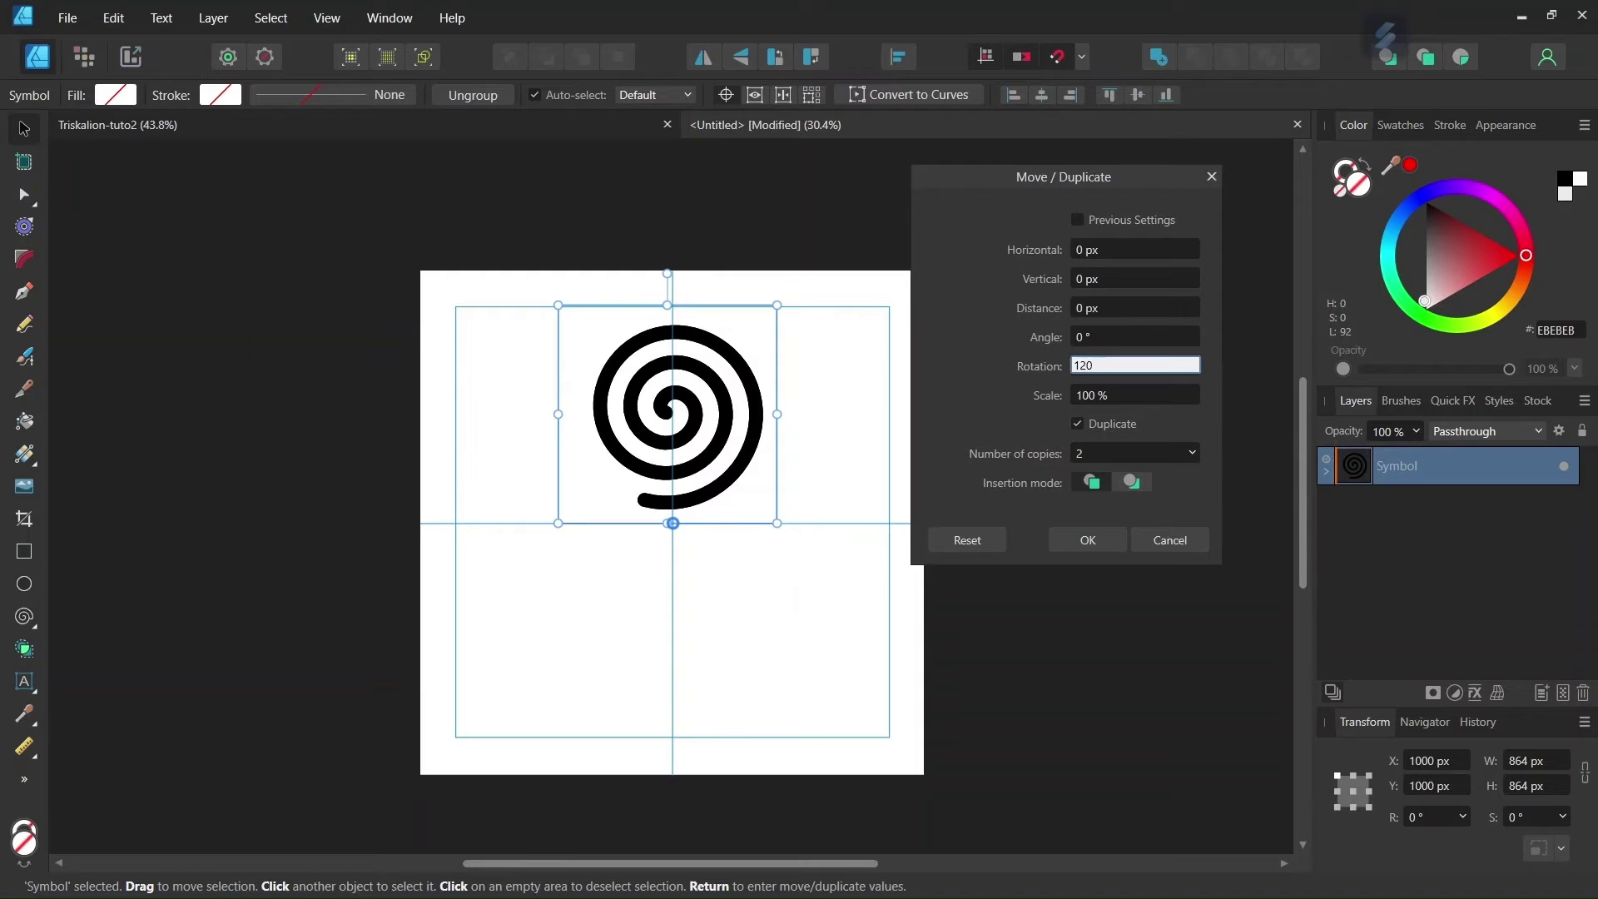
key("Return")
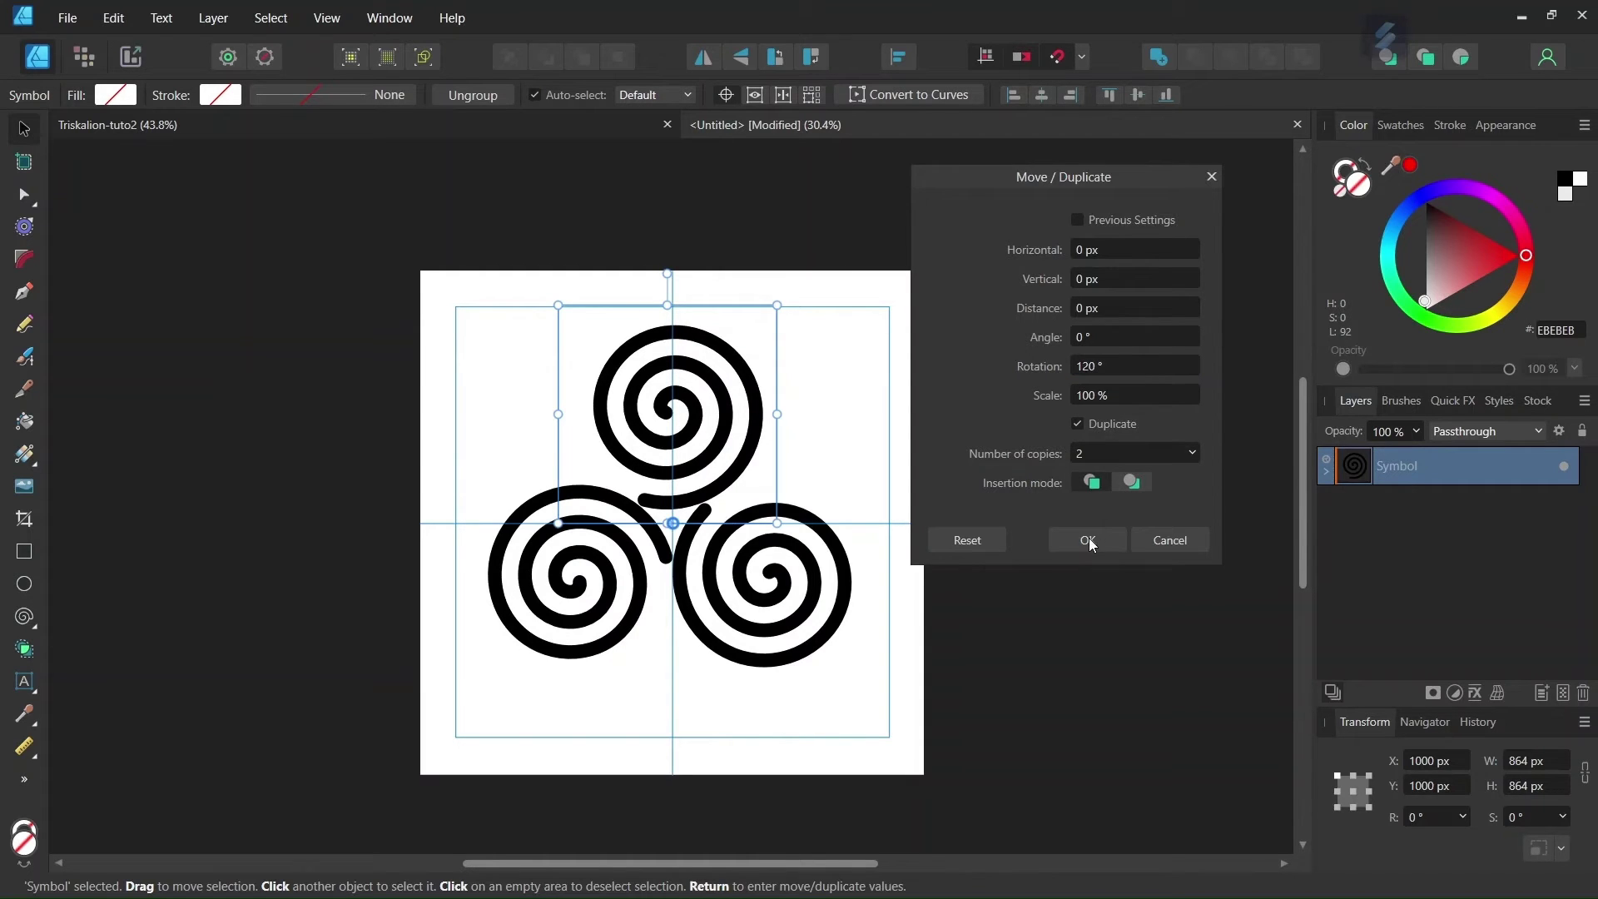
left_click(1087, 540)
Select the Spiral inside the third Symbol layer and drag it so the three spirals meet
scroll(659, 489, "up", 2)
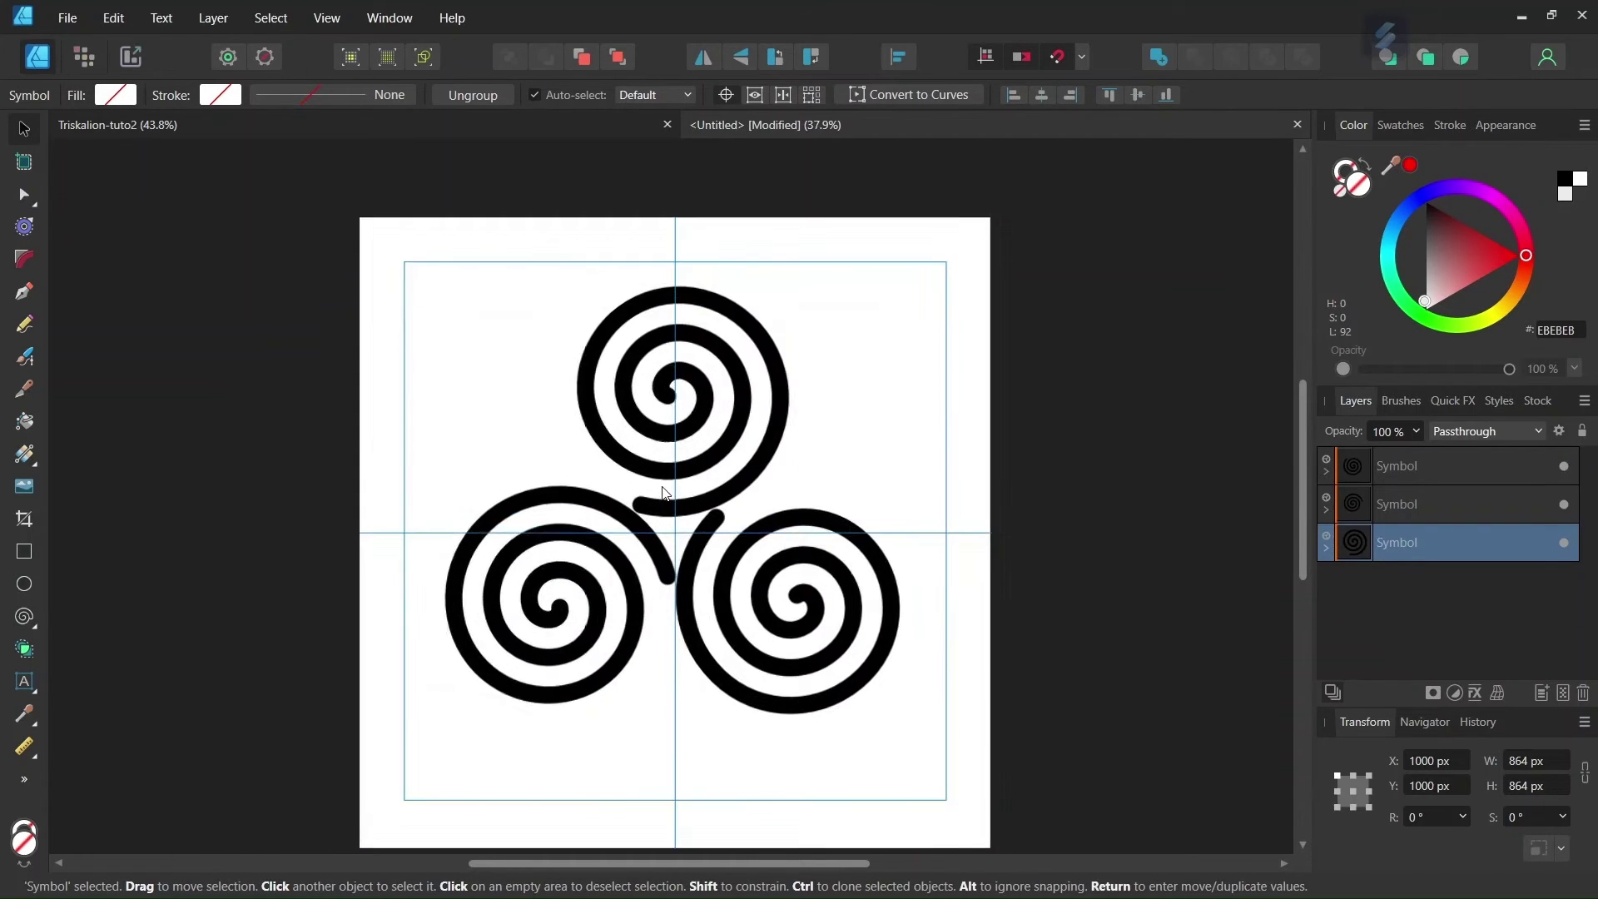
left_click(1325, 549)
left_click(1426, 584)
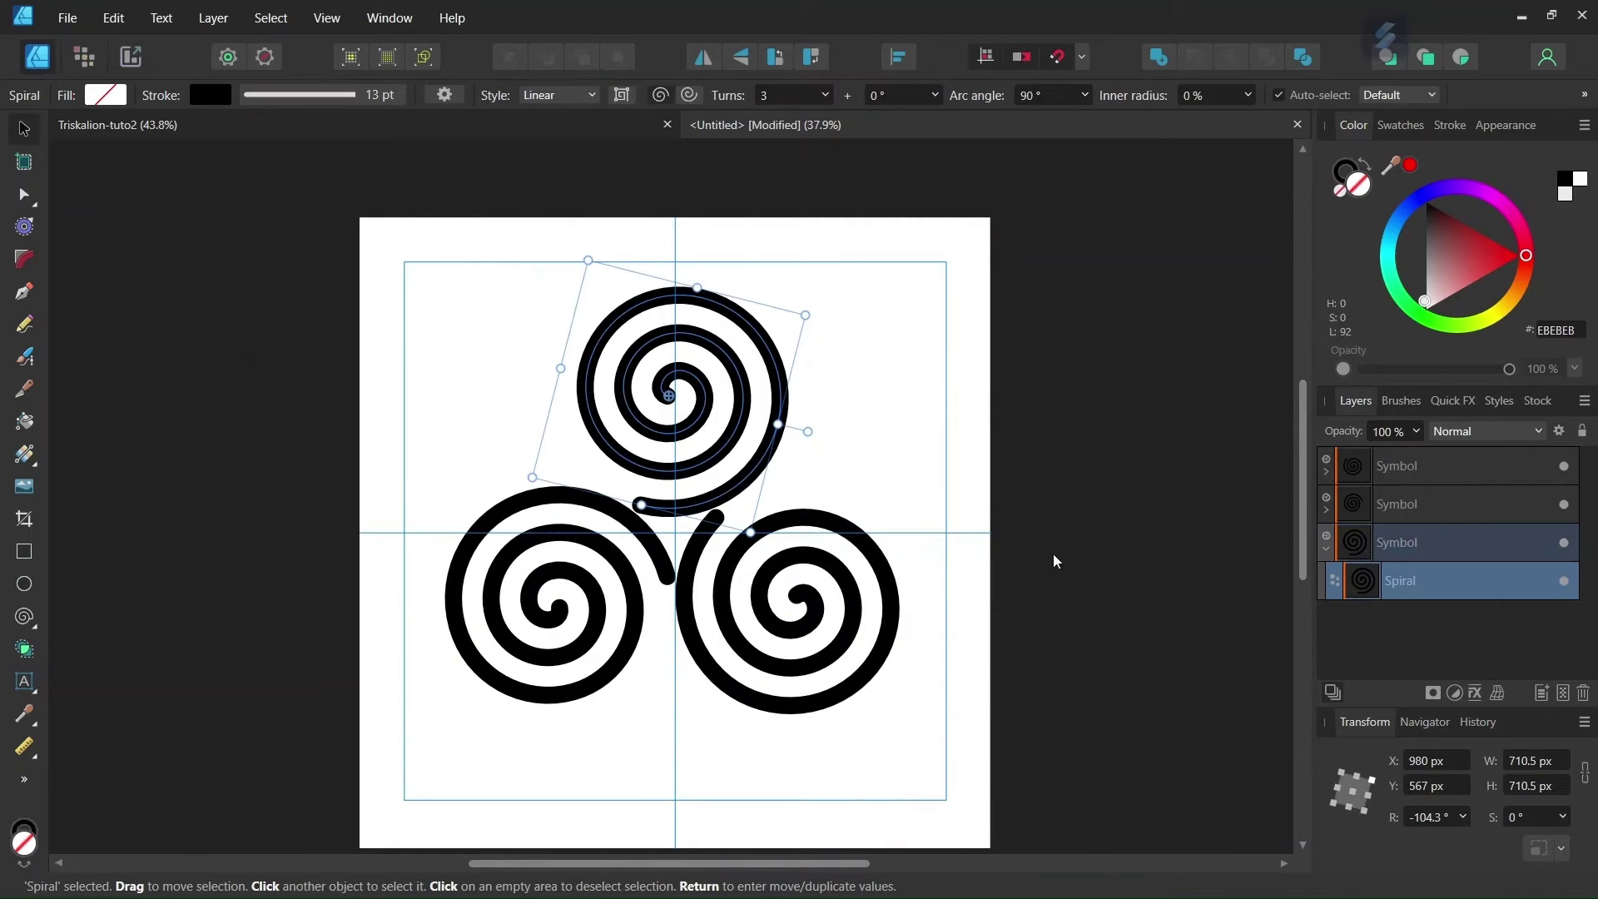
scroll(722, 444, "up", 1)
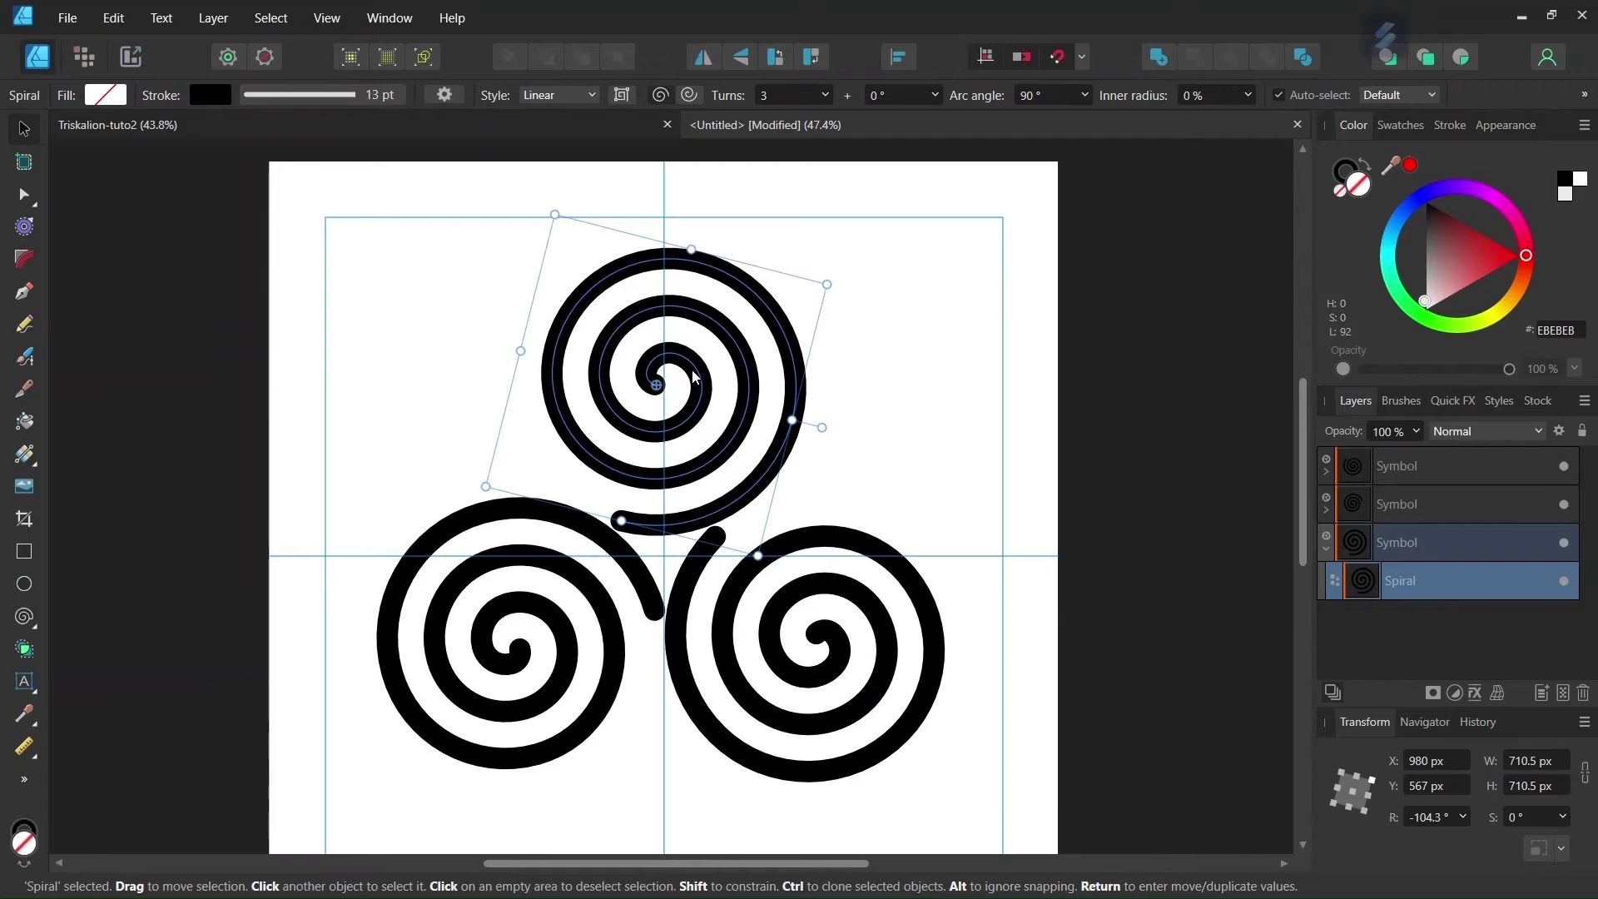
left_click_drag(696, 377, 721, 362)
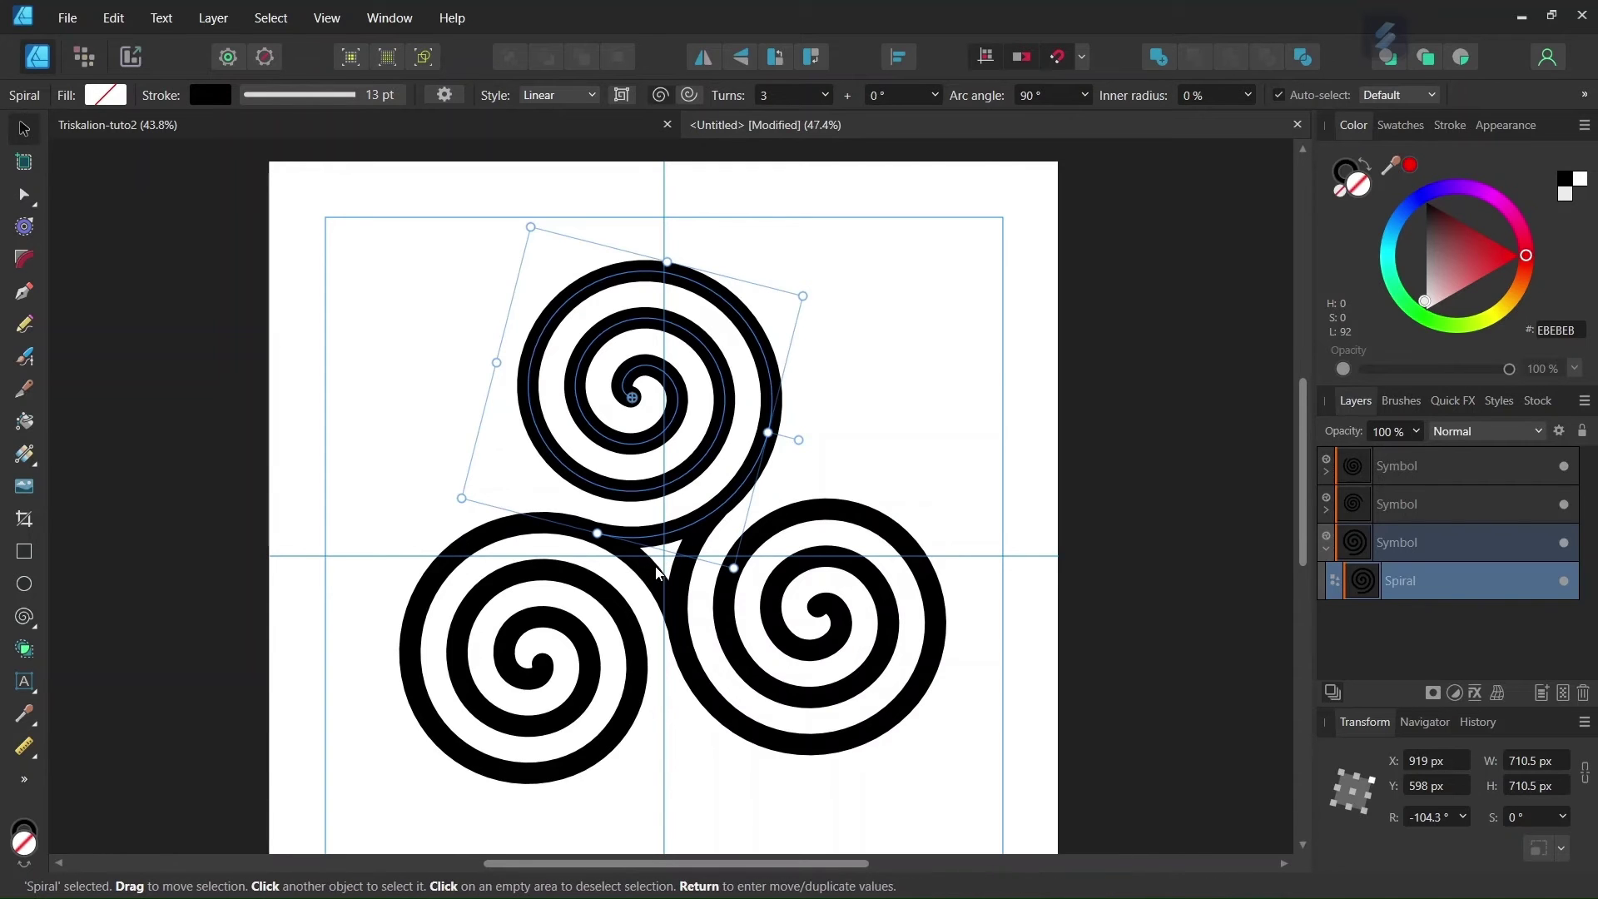
scroll(656, 537, "up", 2, "ctrl")
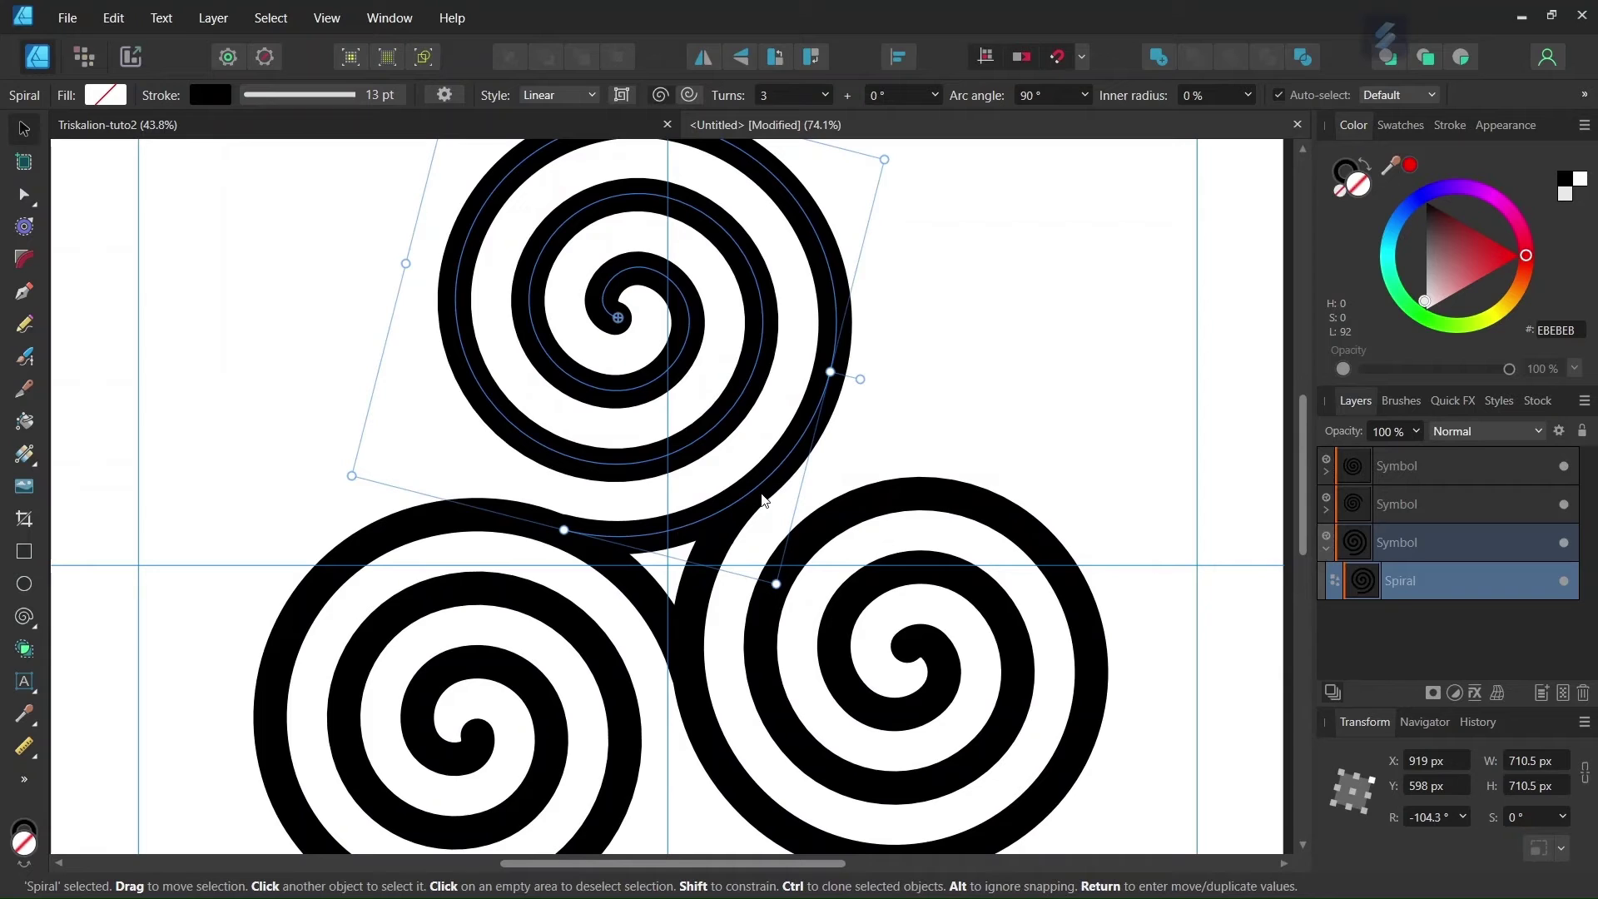
scroll(723, 550, "down", 2, "ctrl")
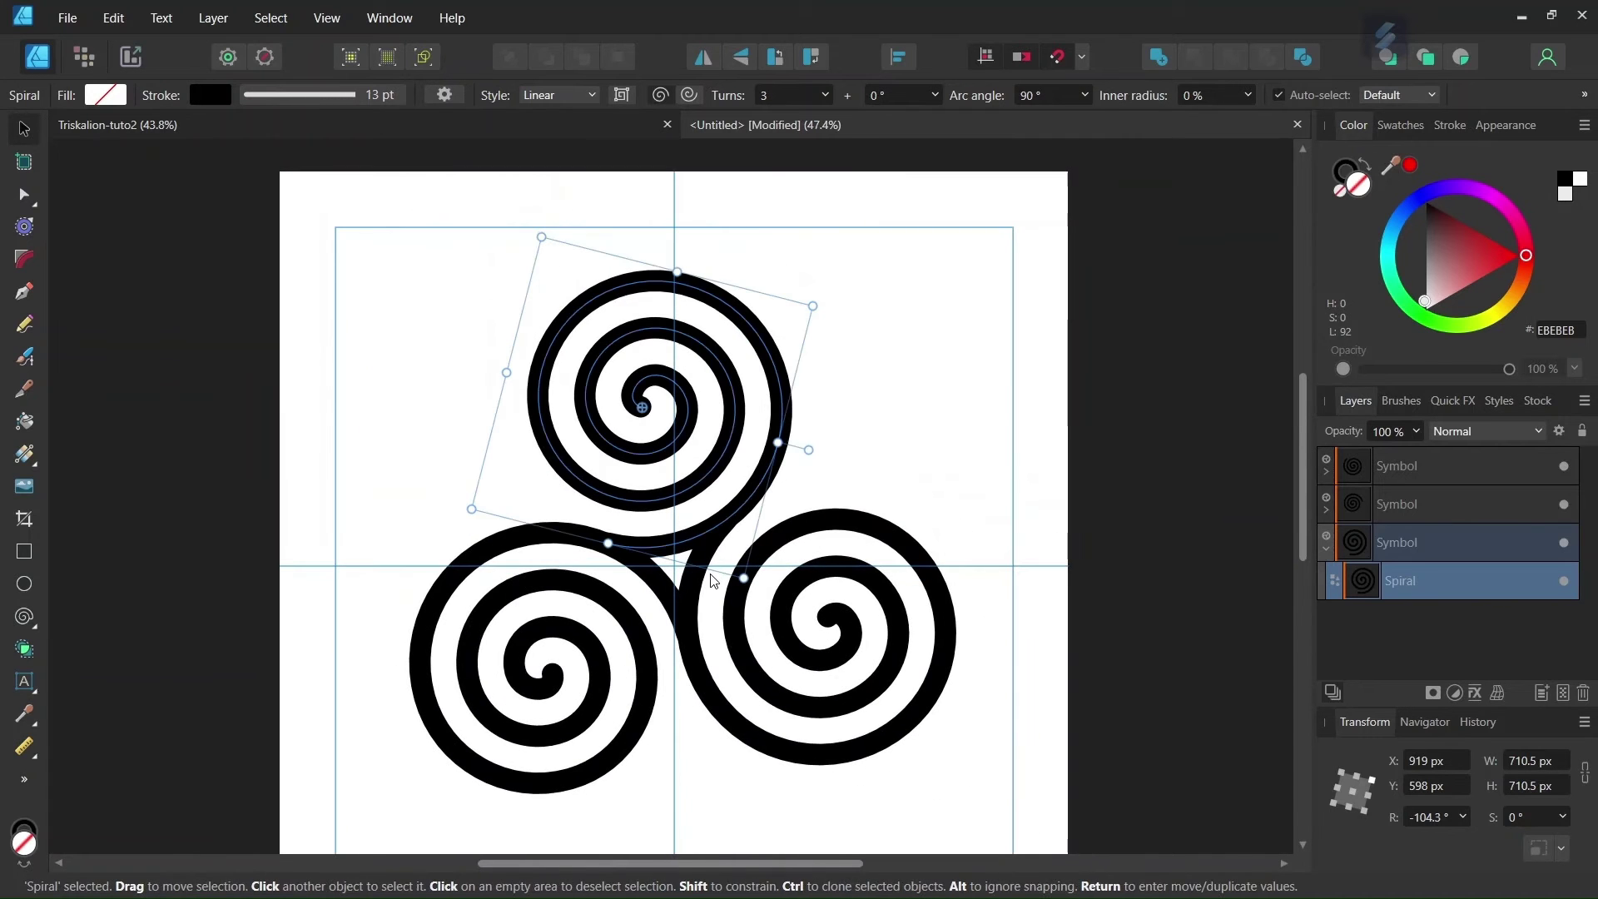
scroll(720, 591, "down", 1, "ctrl")
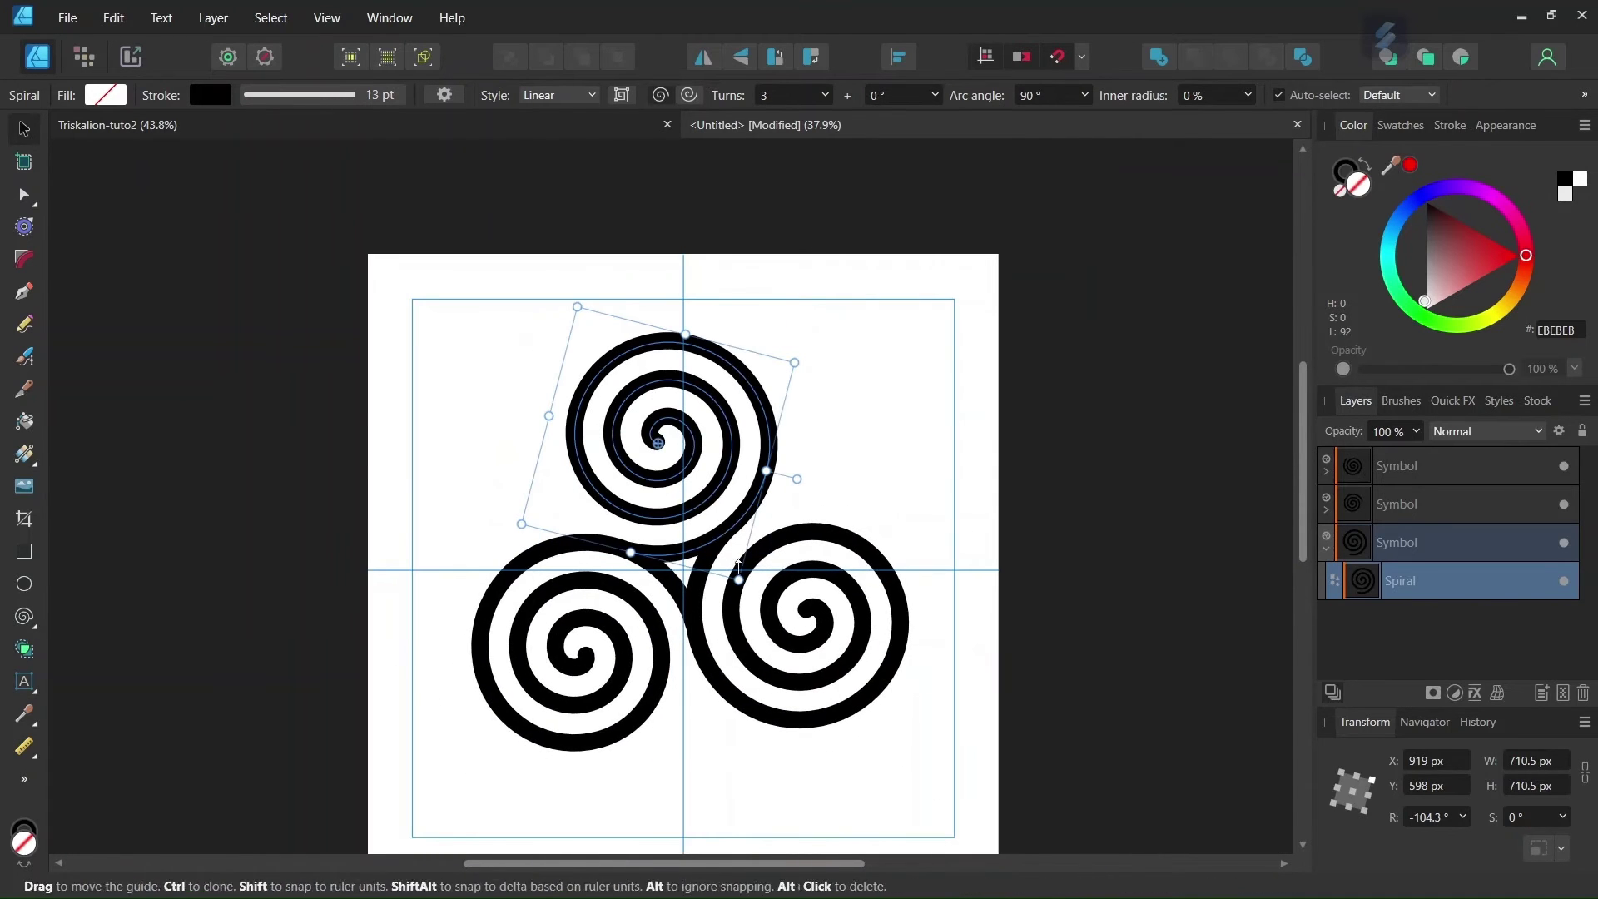
Rotate all three spirals to about -2.7° and nudge them slightly right and down
left_click(1328, 550)
key("alt")
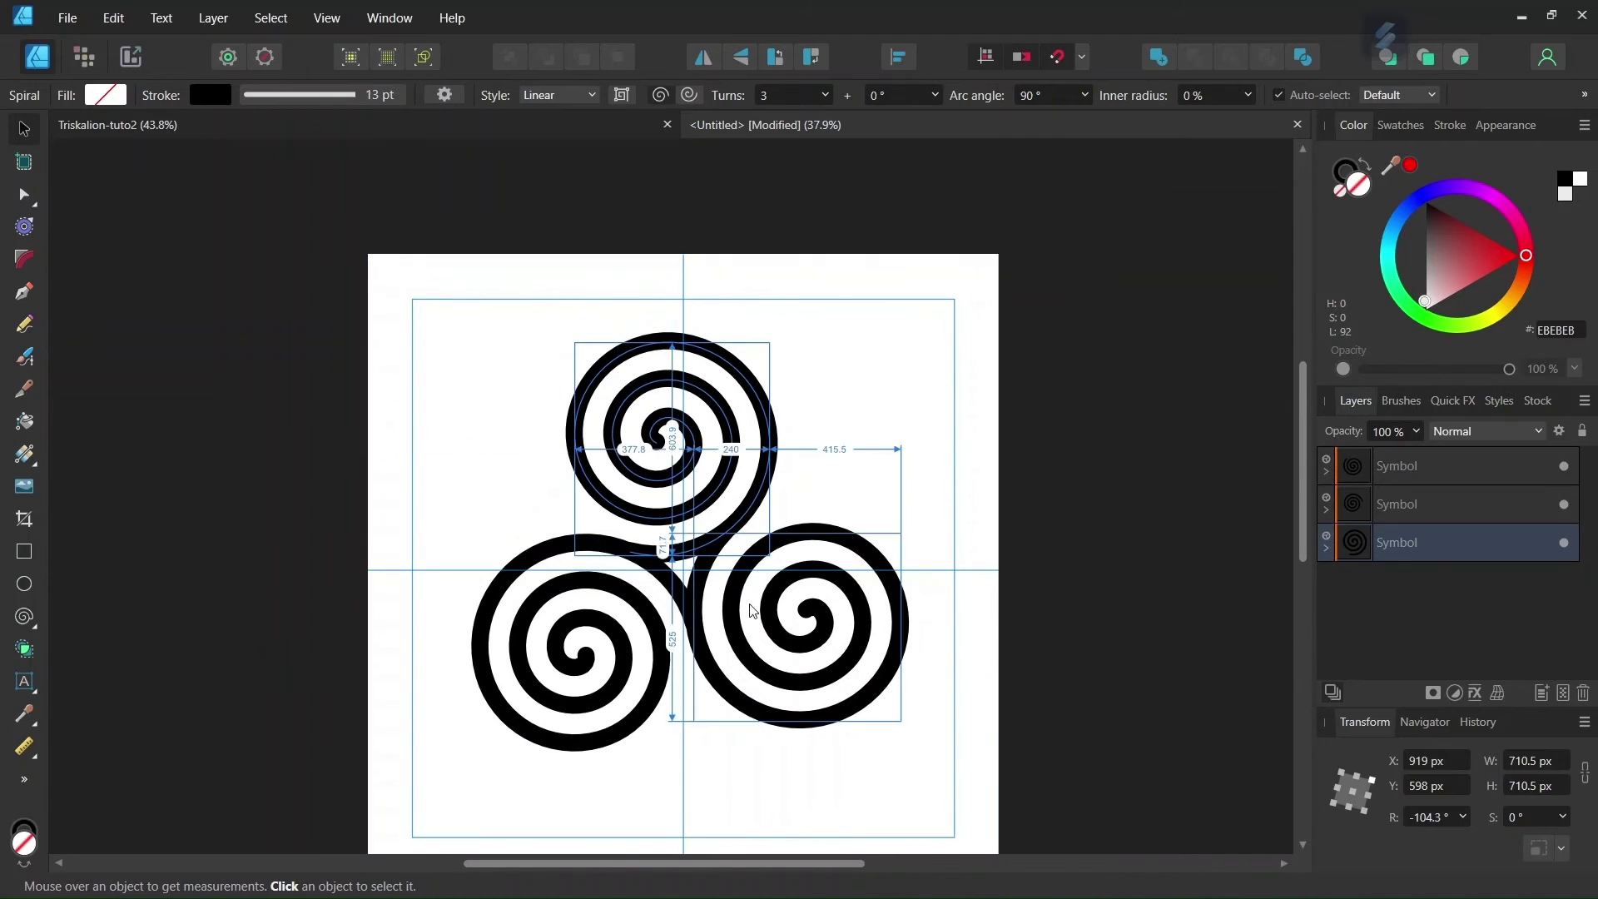
key("ctrl+a")
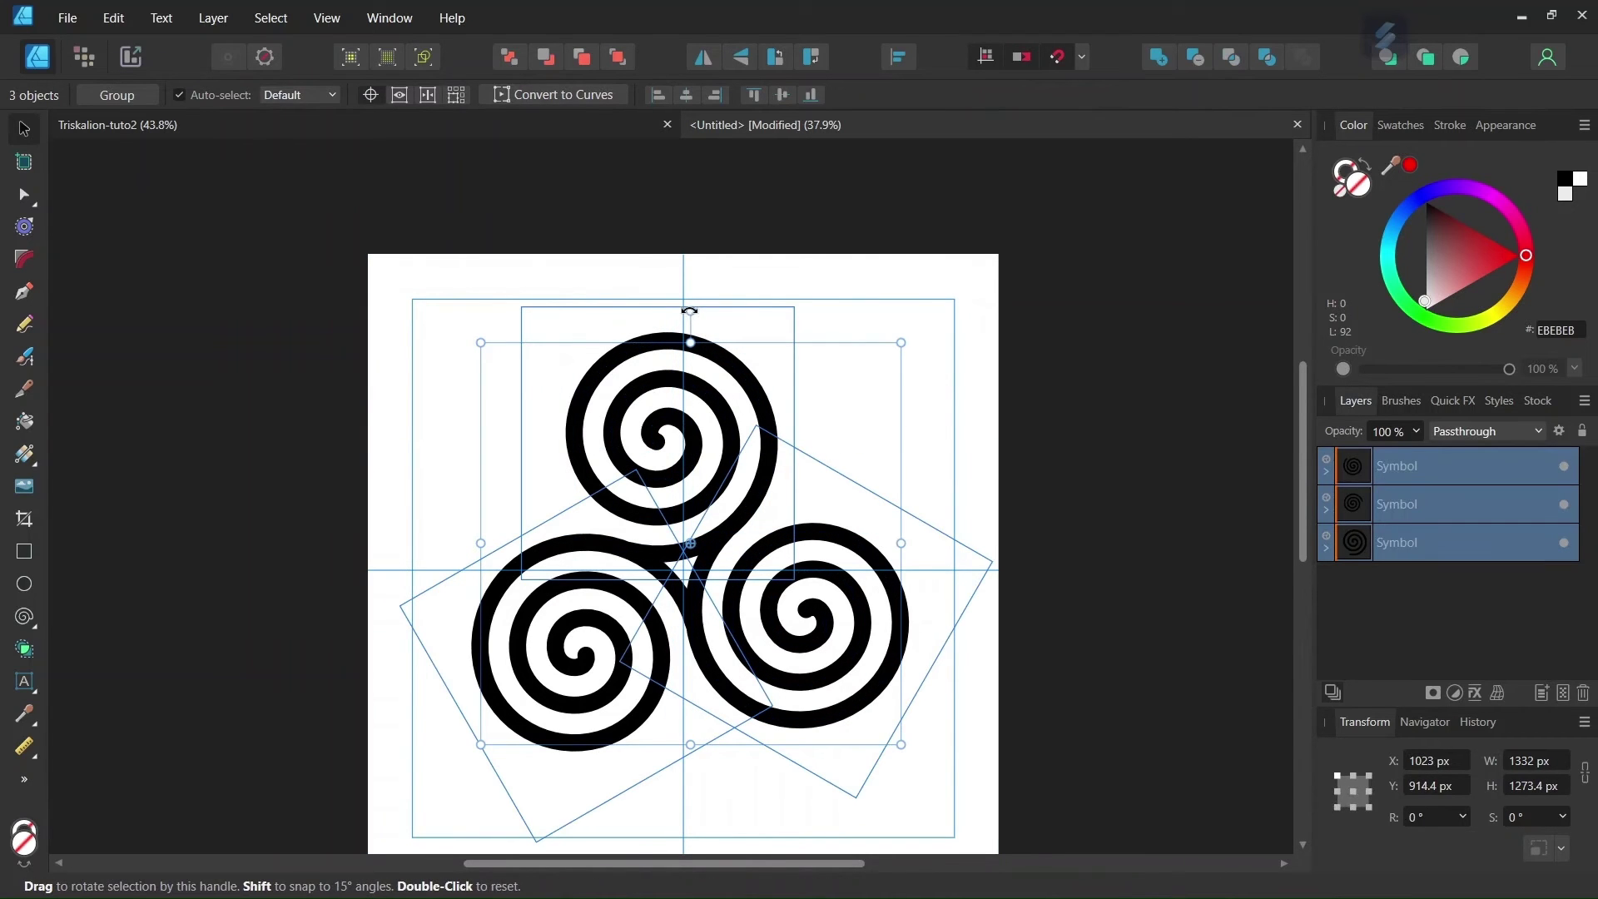
left_click_drag(689, 310, 703, 313)
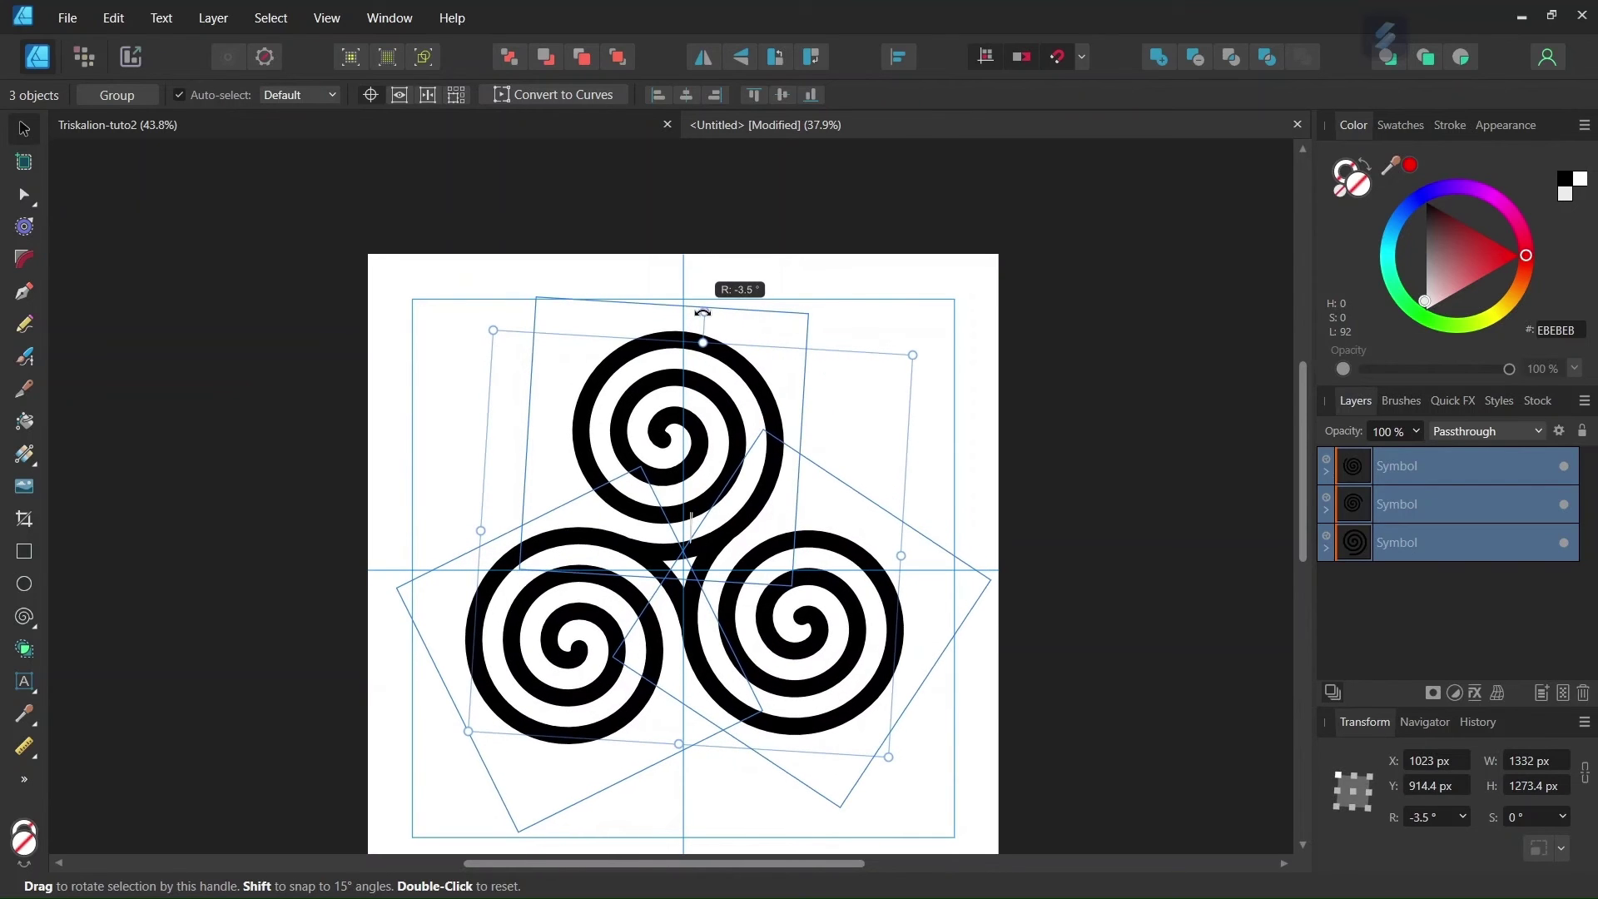
left_click_drag(703, 313, 701, 311)
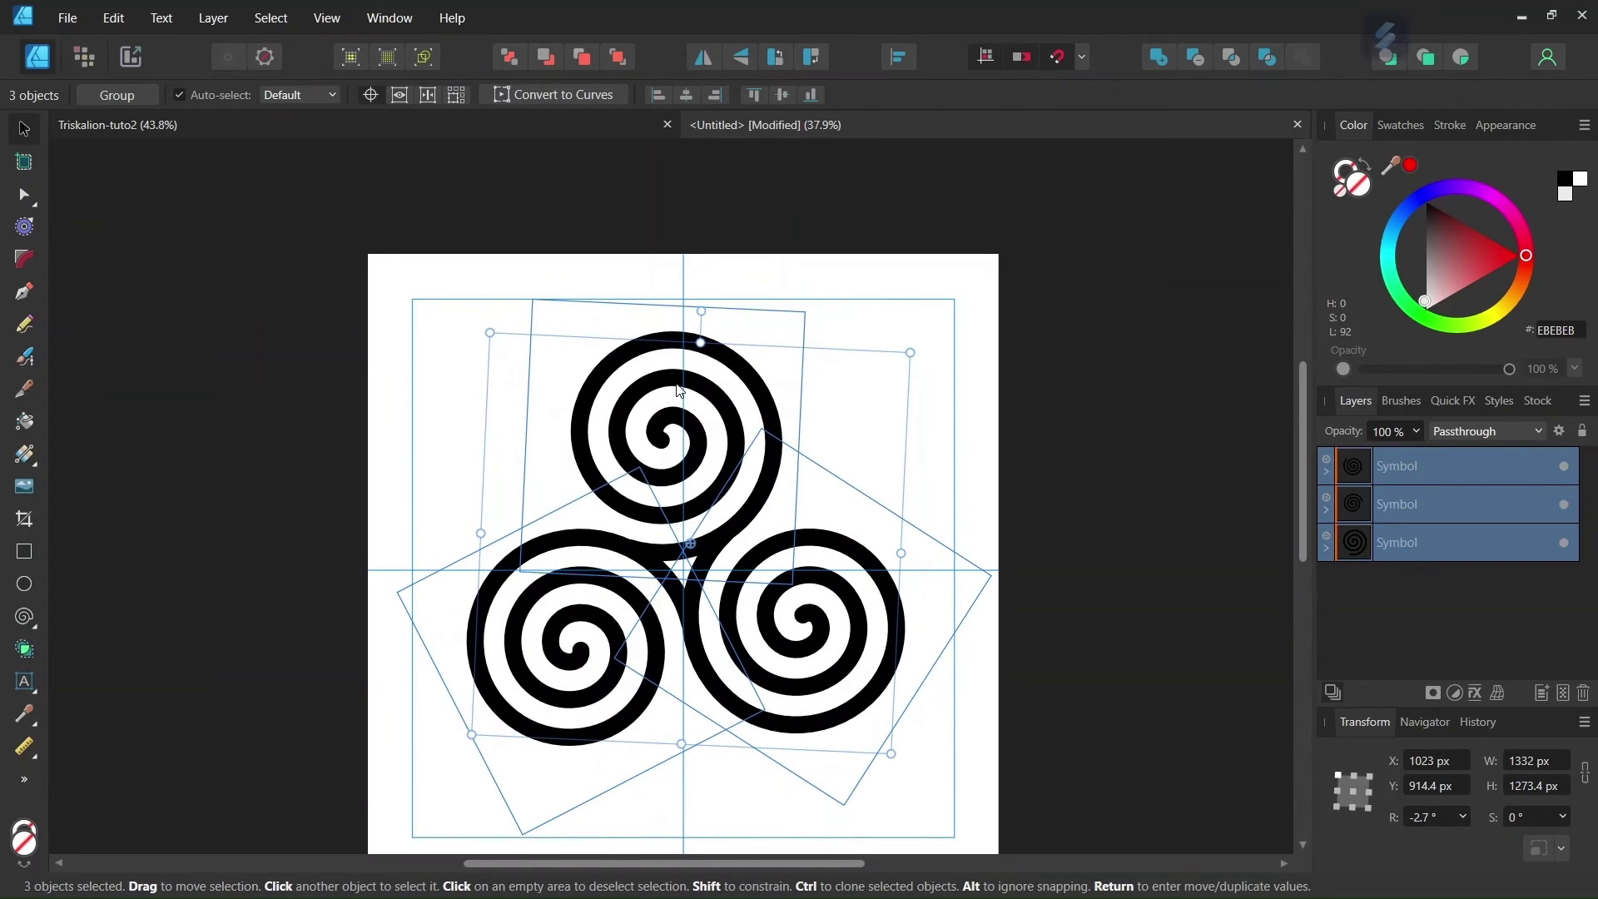
left_click_drag(685, 392, 695, 402)
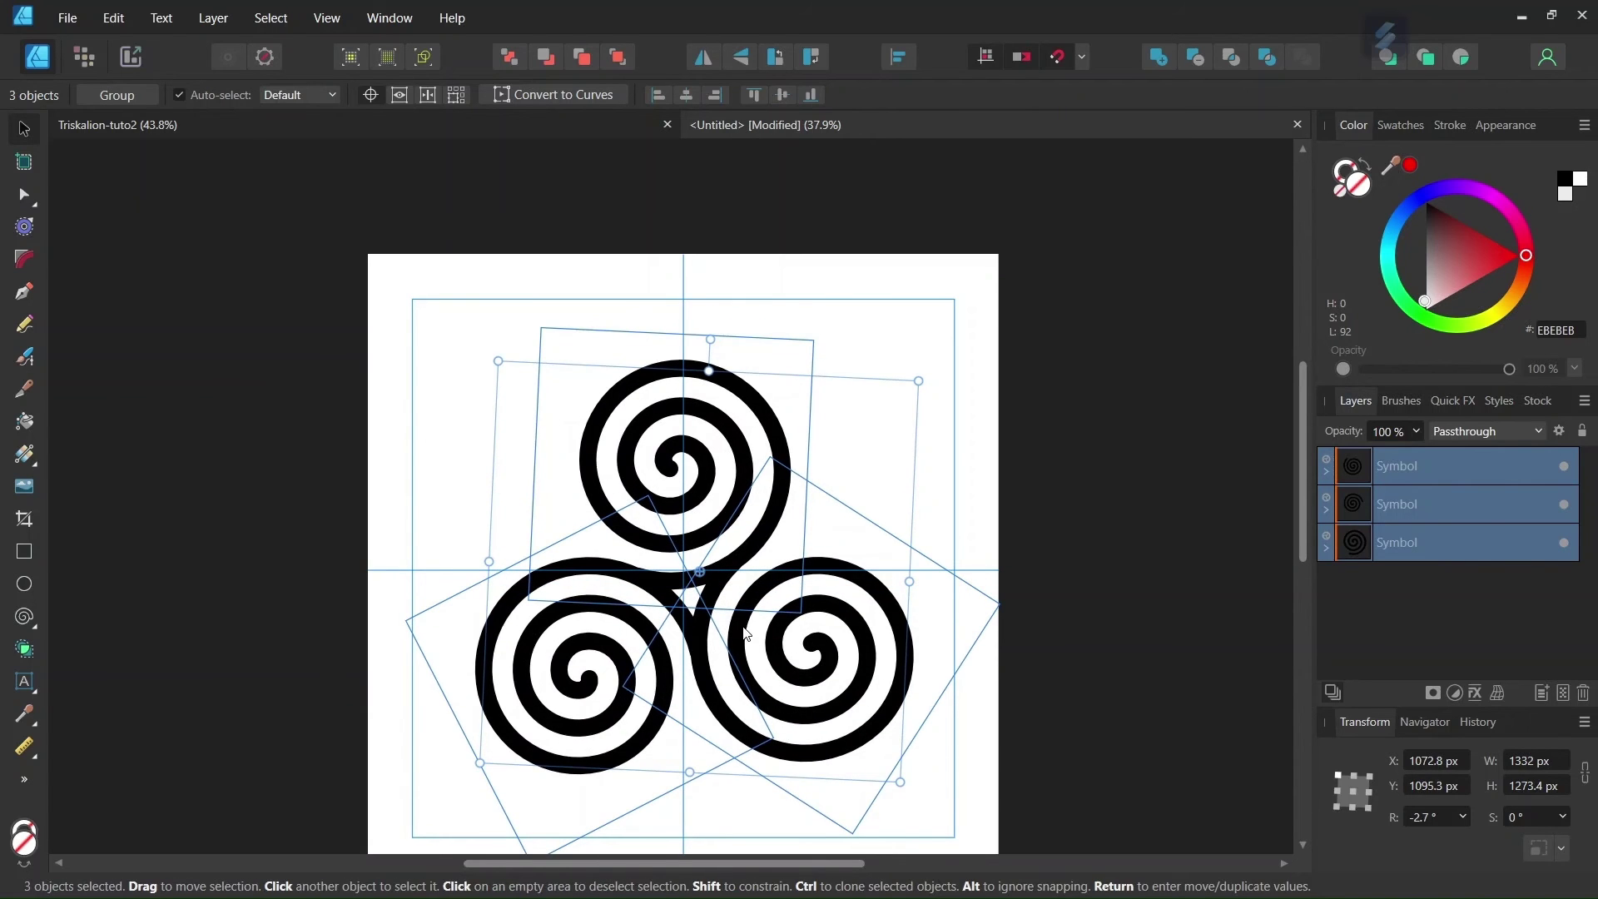
scroll(745, 636, "down", 1)
left_click(832, 400)
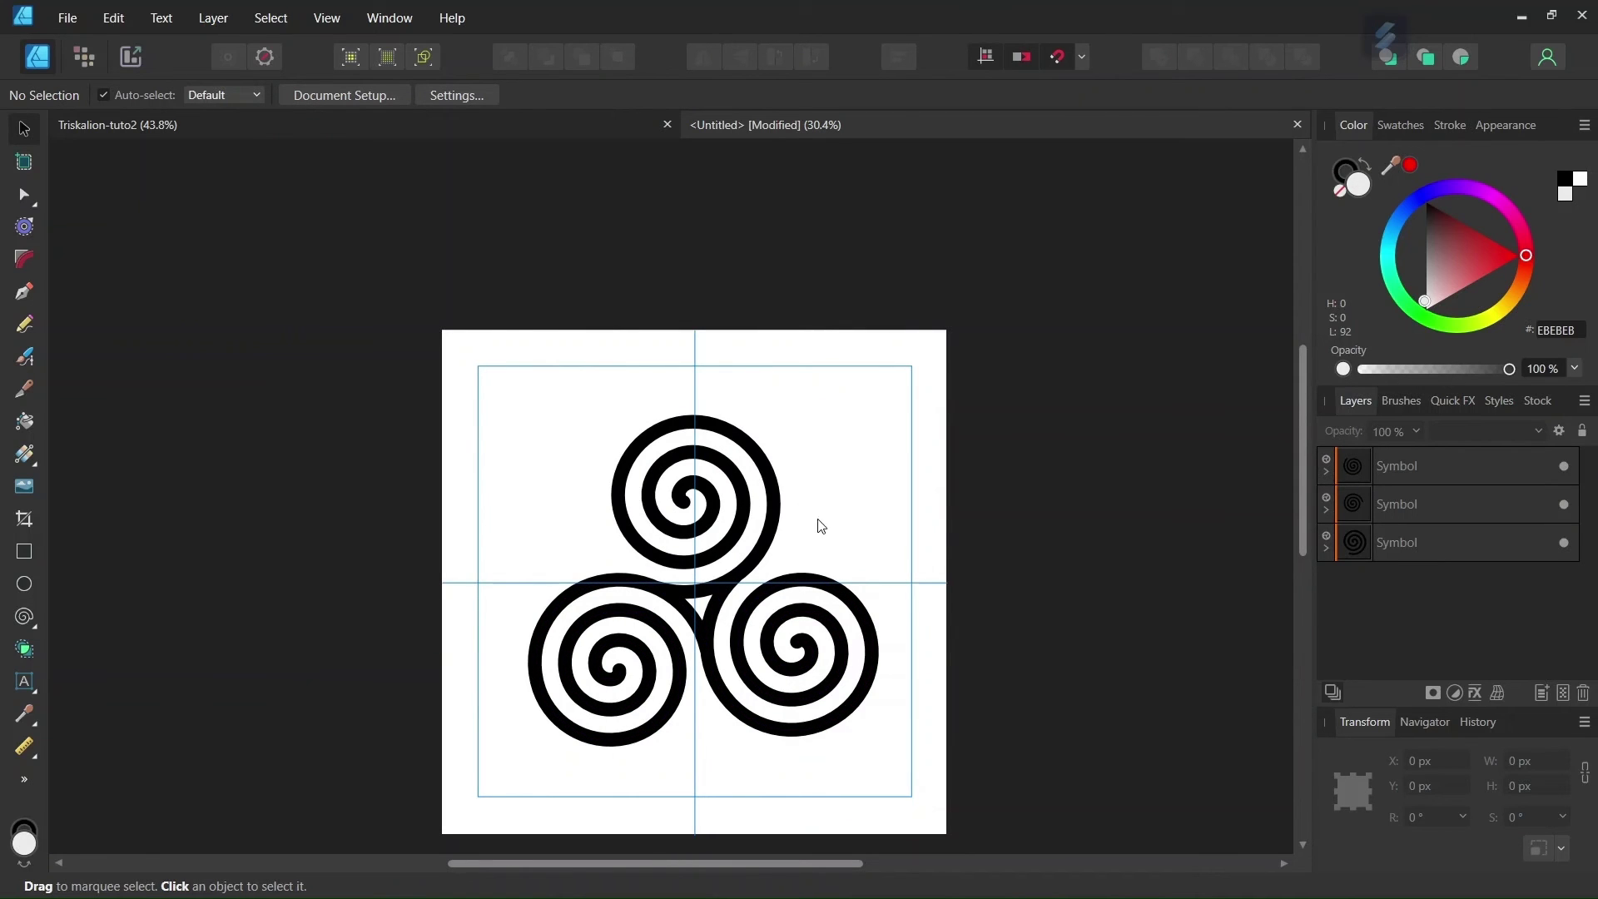
Recolour the symbol's spiral stroke from black to dark green so all three spirals update
left_click(1325, 549)
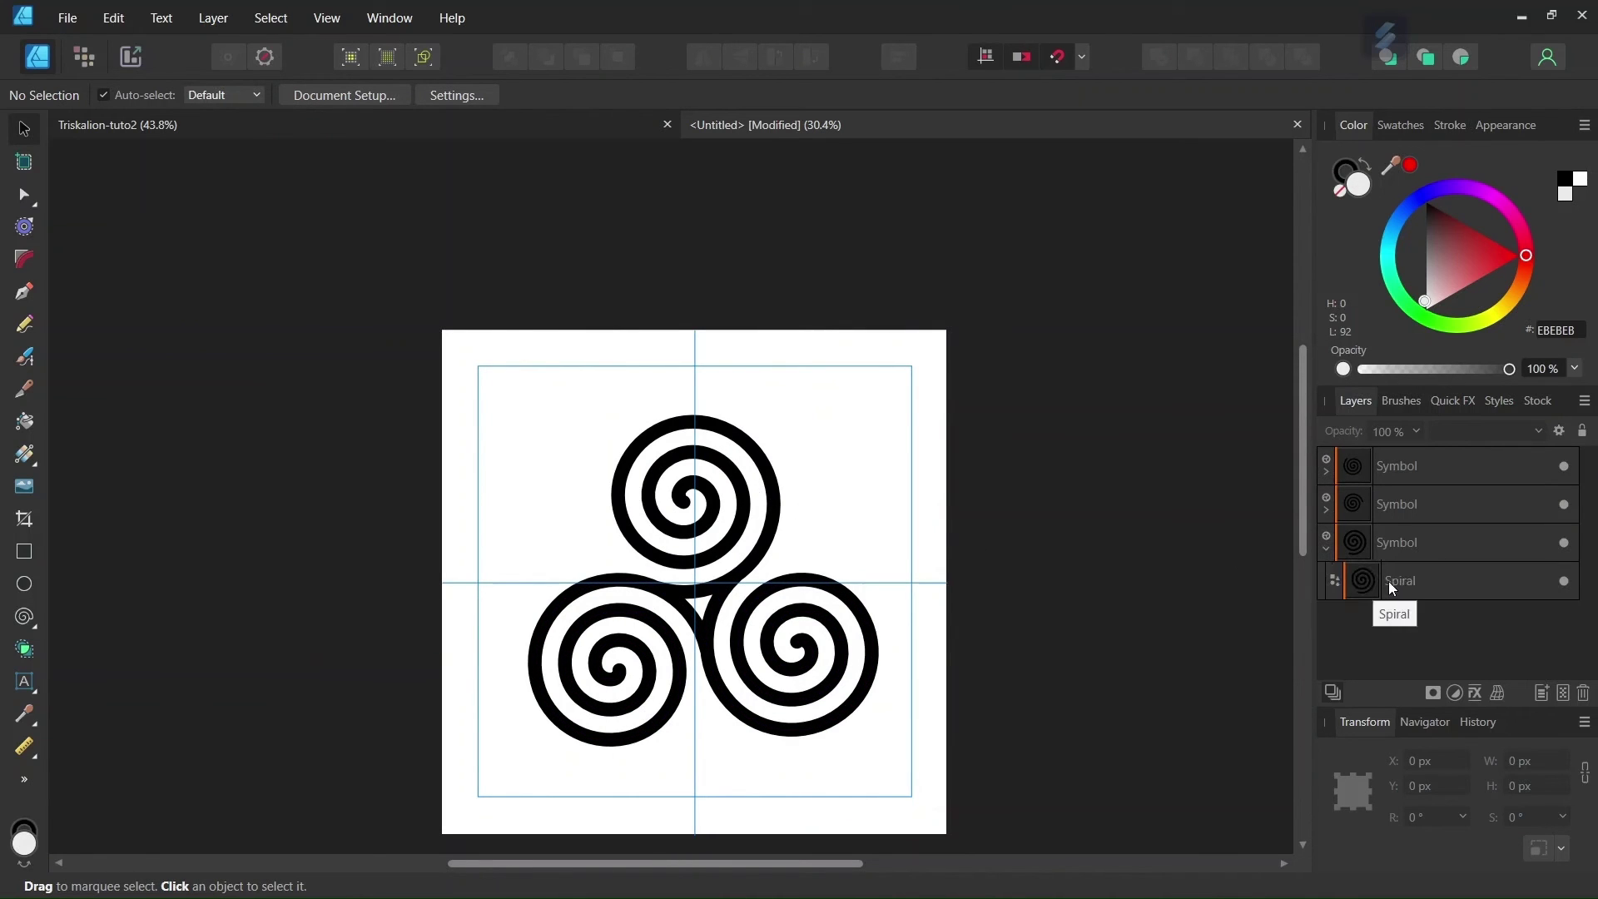
left_click(1396, 586)
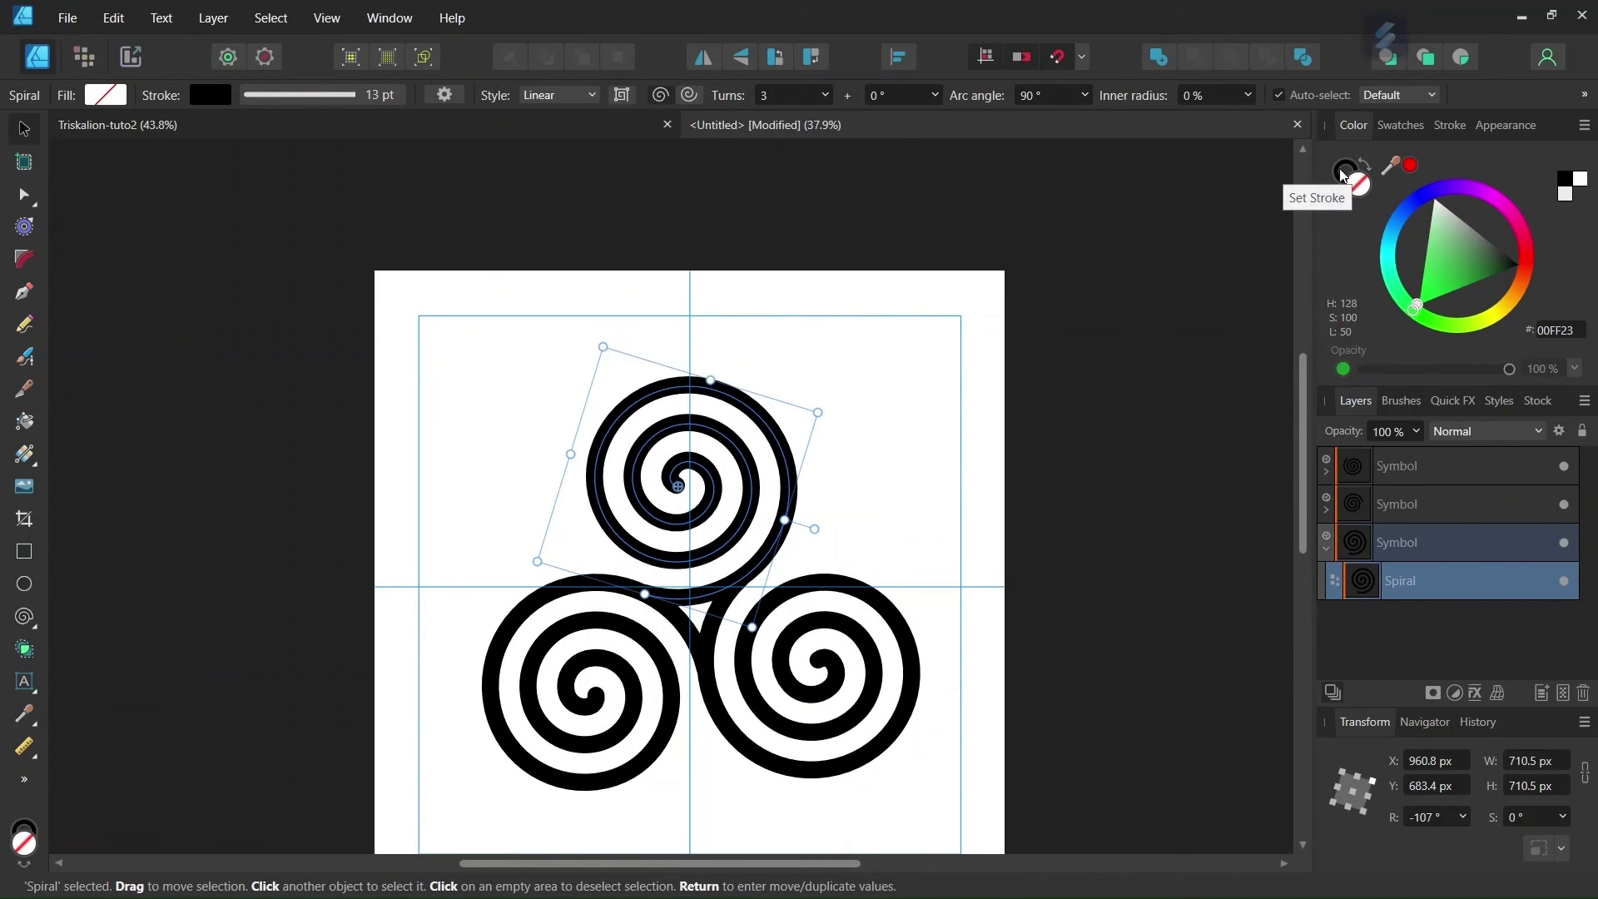
left_click(1342, 175)
left_click(1412, 317)
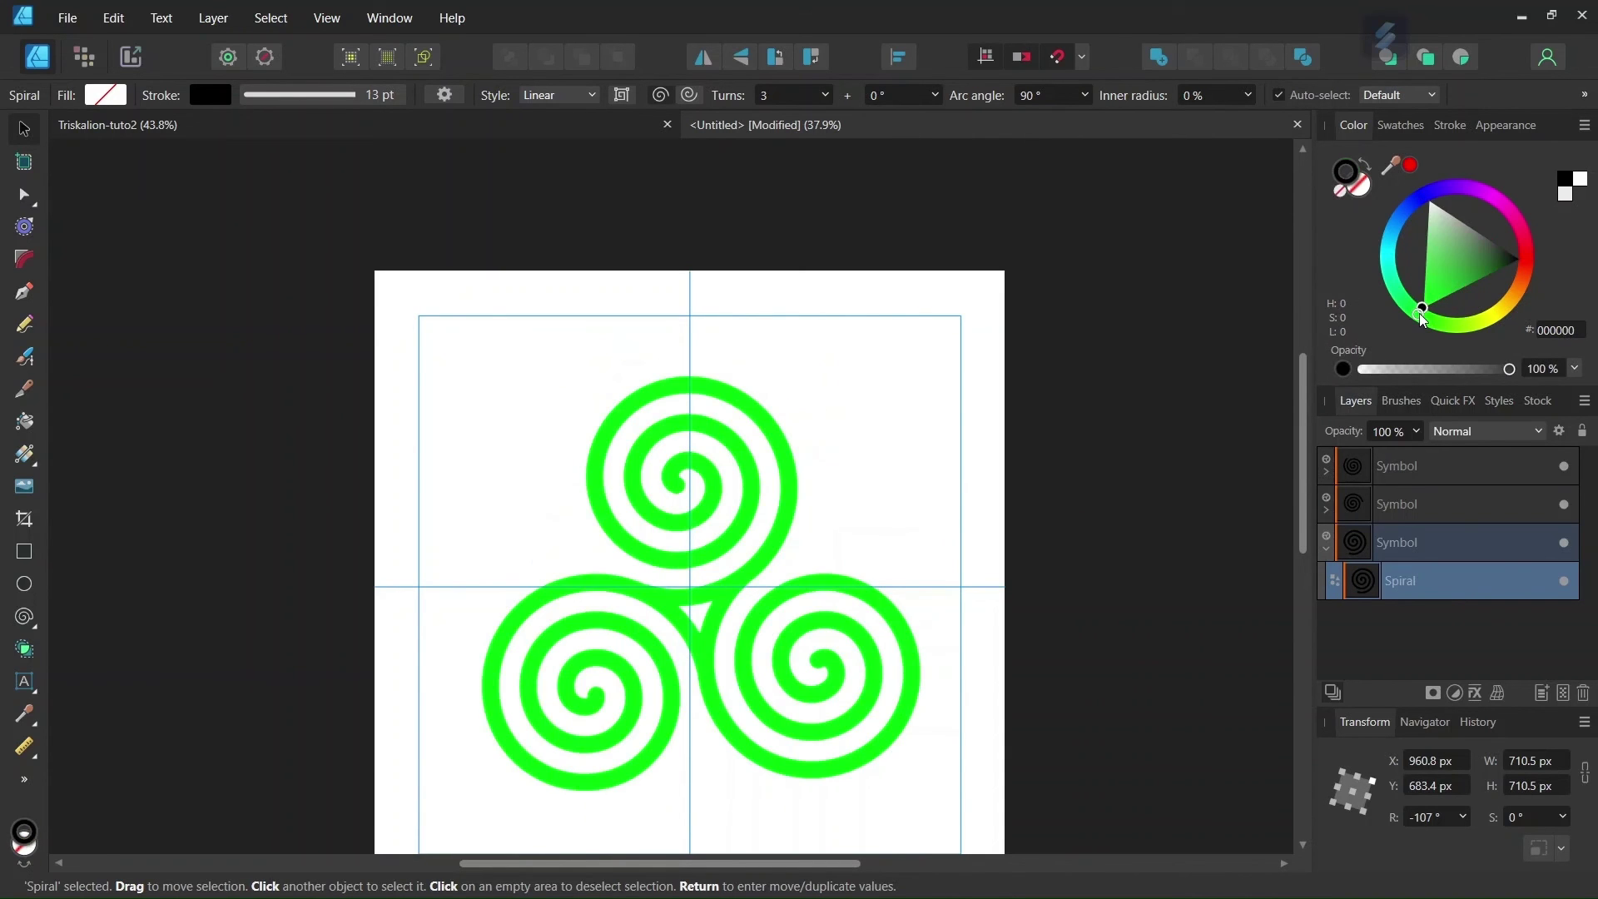
left_click_drag(1481, 272, 1505, 273)
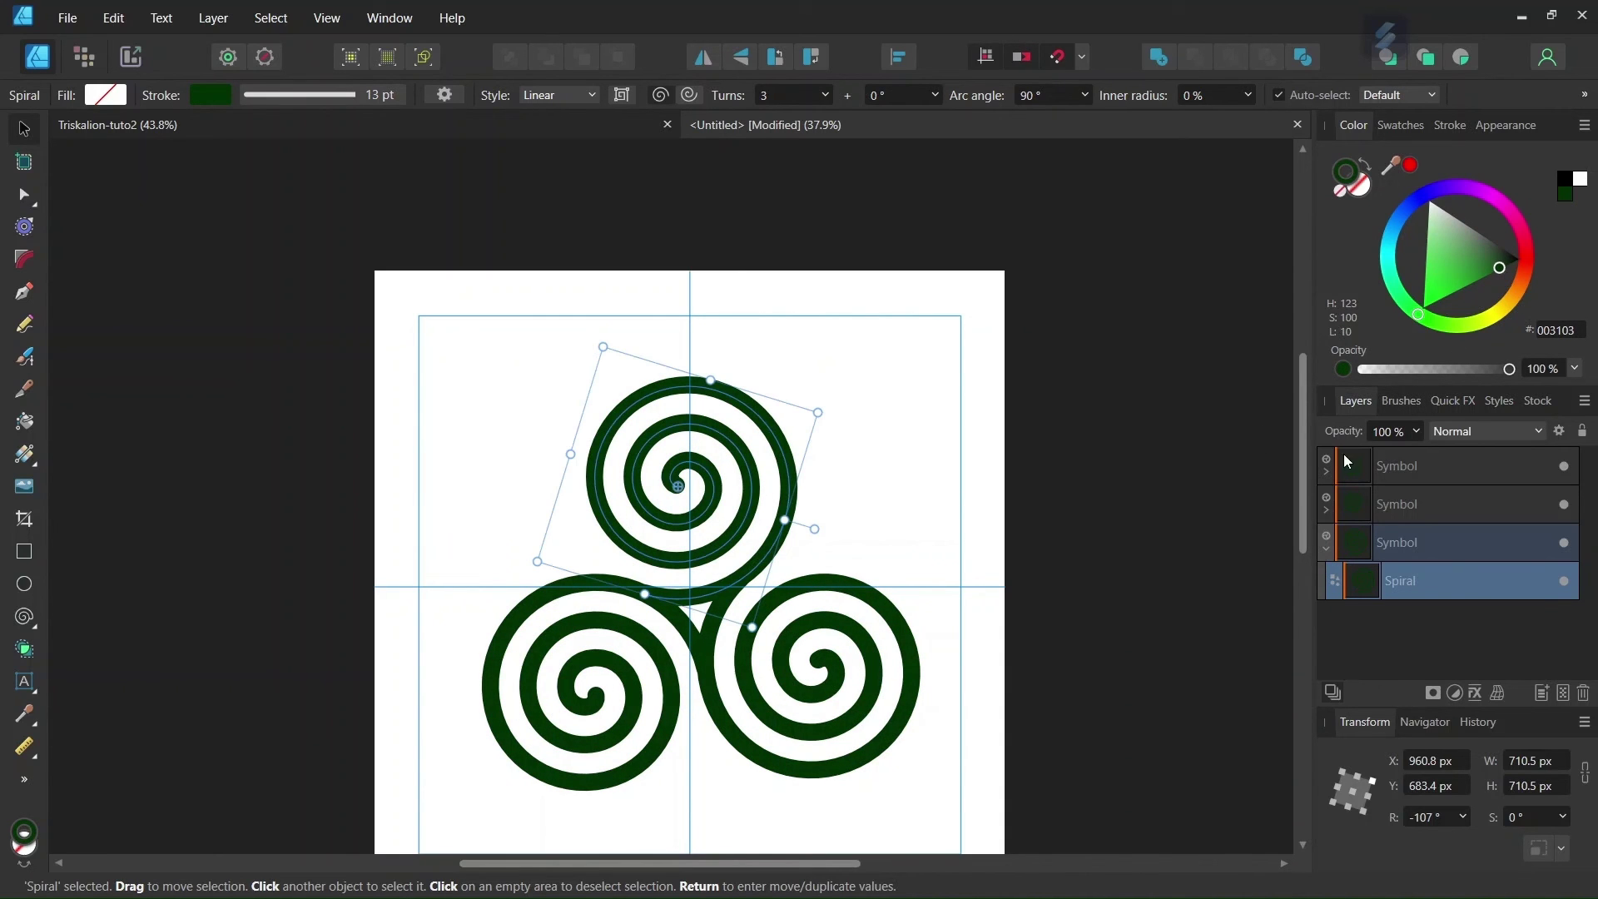
Add about 47% noise to the dark-green spiral stroke, then deselect
left_click(1346, 370)
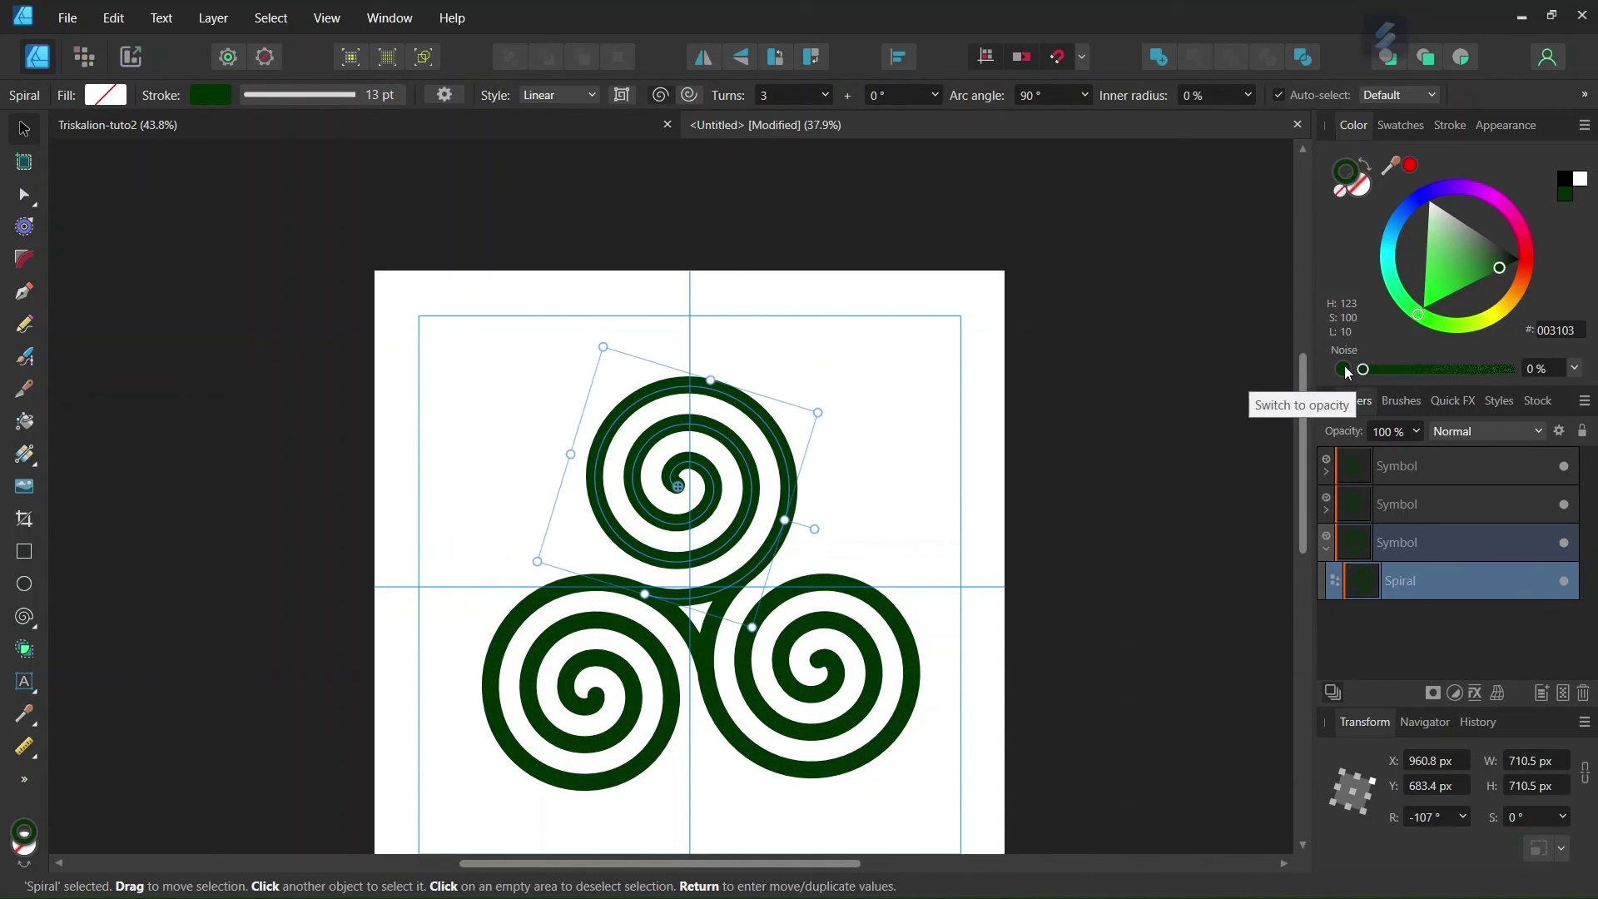
left_click_drag(1365, 369, 1393, 368)
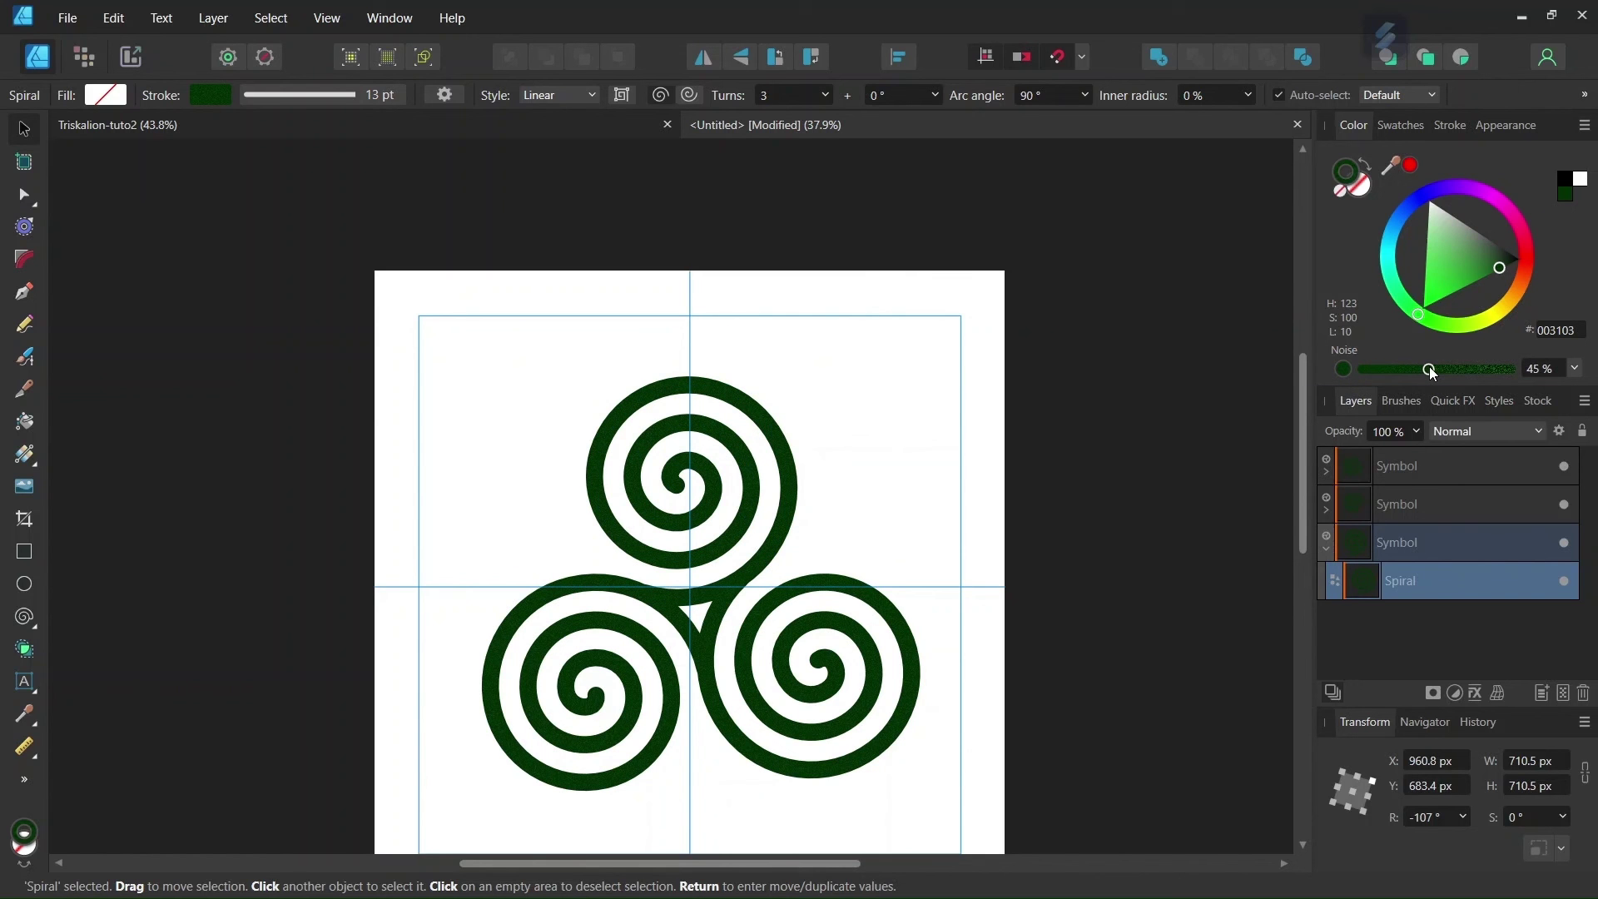
left_click(825, 518)
scroll(782, 513, "up", 1)
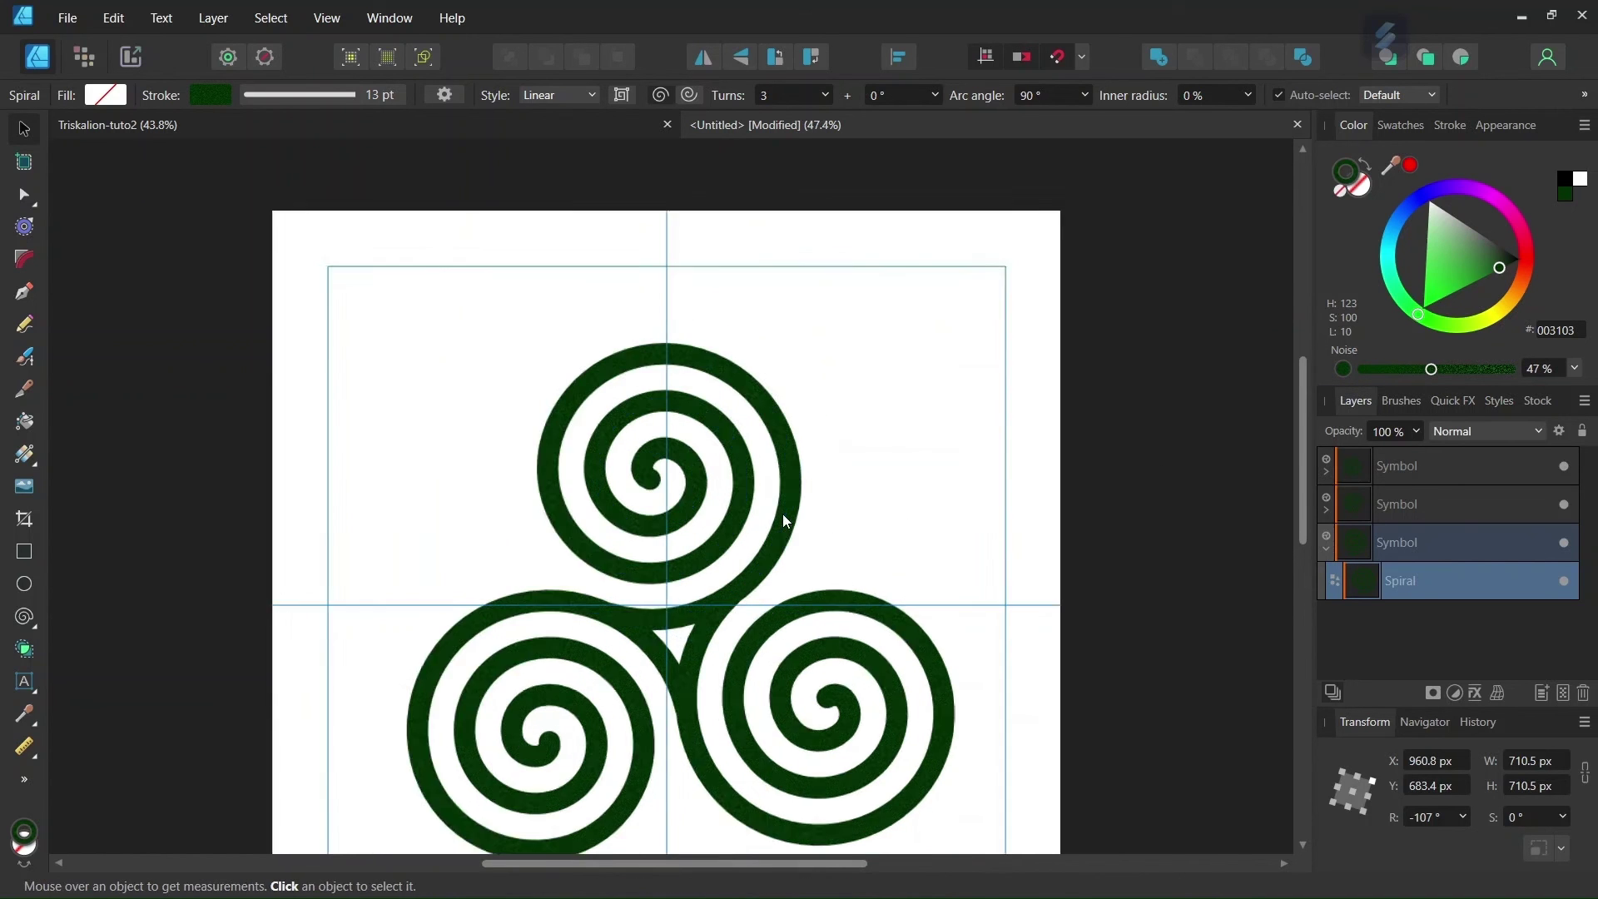
scroll(770, 511, "up", 3)
scroll(857, 549, "down", 3)
scroll(840, 574, "down", 1)
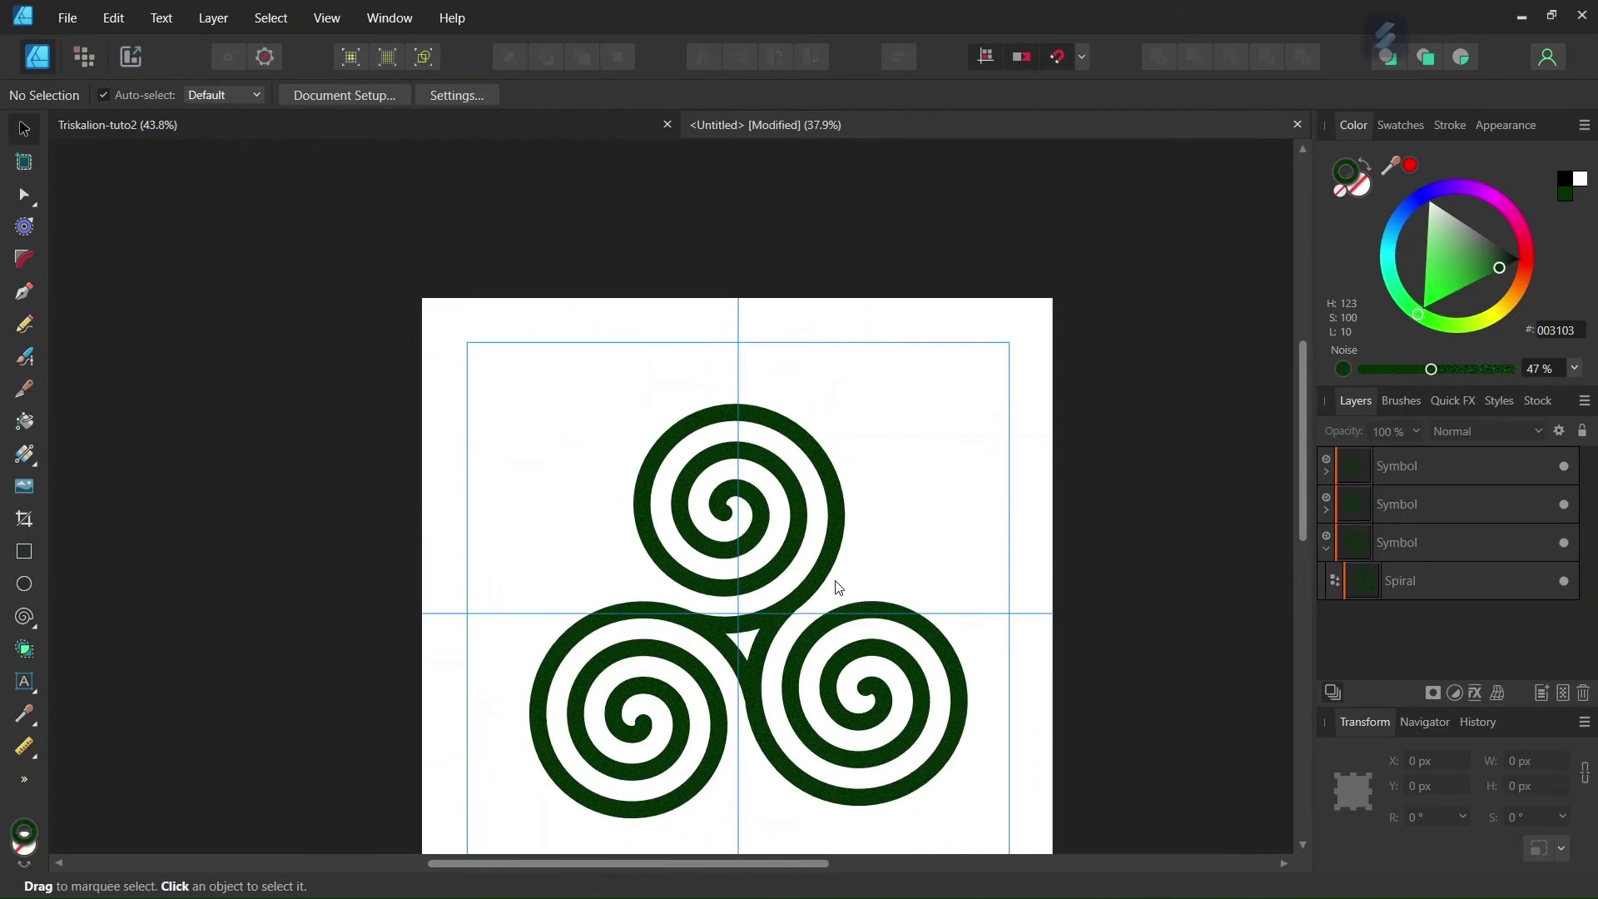
scroll(799, 590, "down", 1)
scroll(741, 620, "down", 1)
scroll(740, 615, "down", 1)
scroll(749, 541, "up", 2)
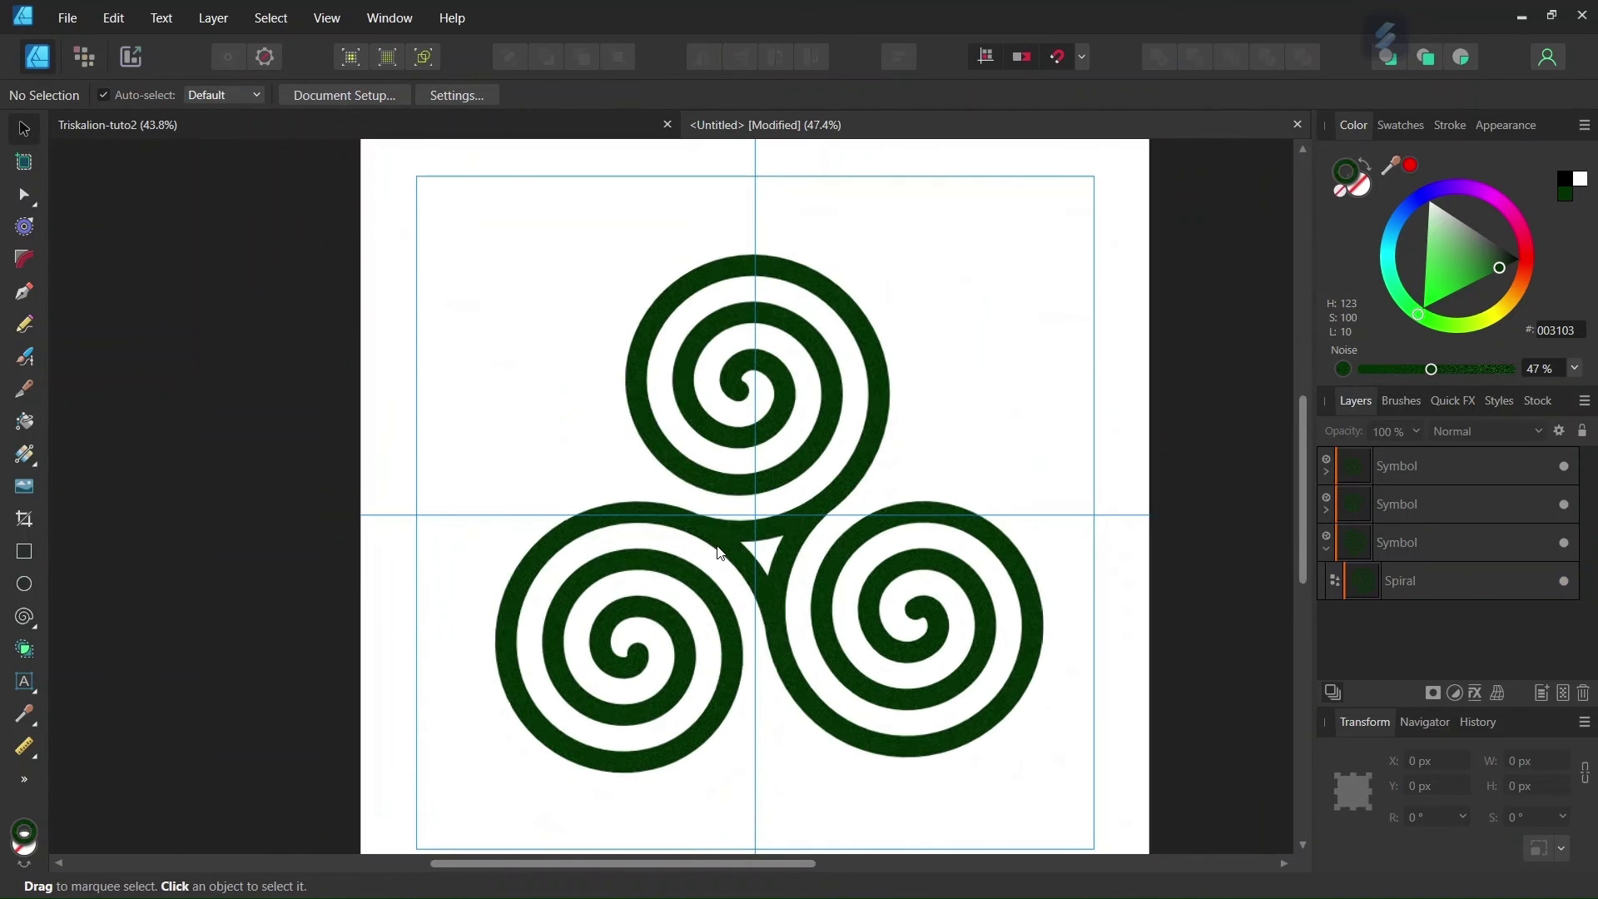